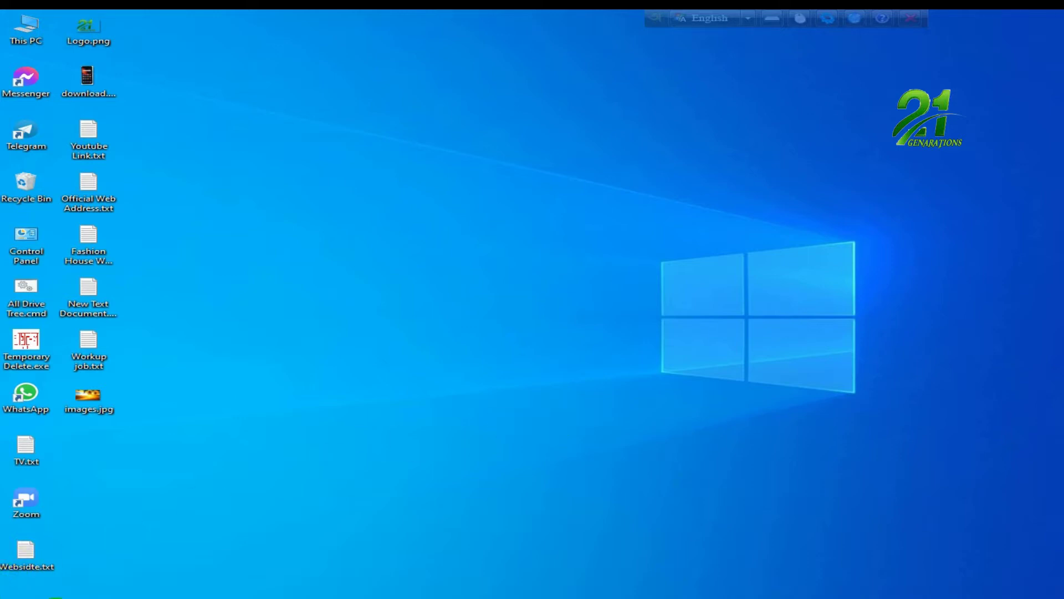
Step: In Chrome, search Google for gmail and open the Gmail - Google result
click(219, 597)
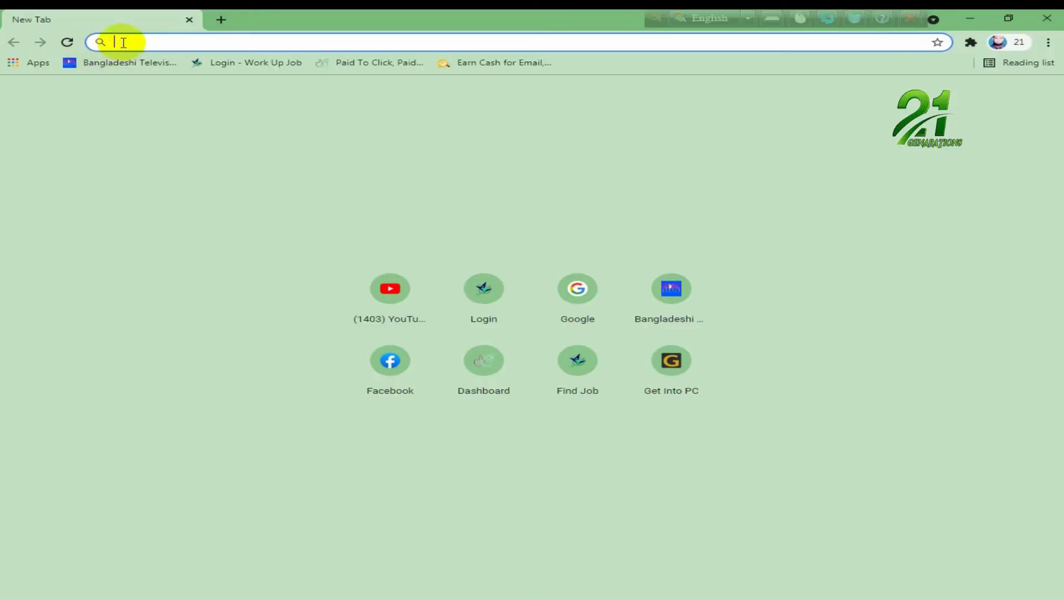
text(g)
key(Return)
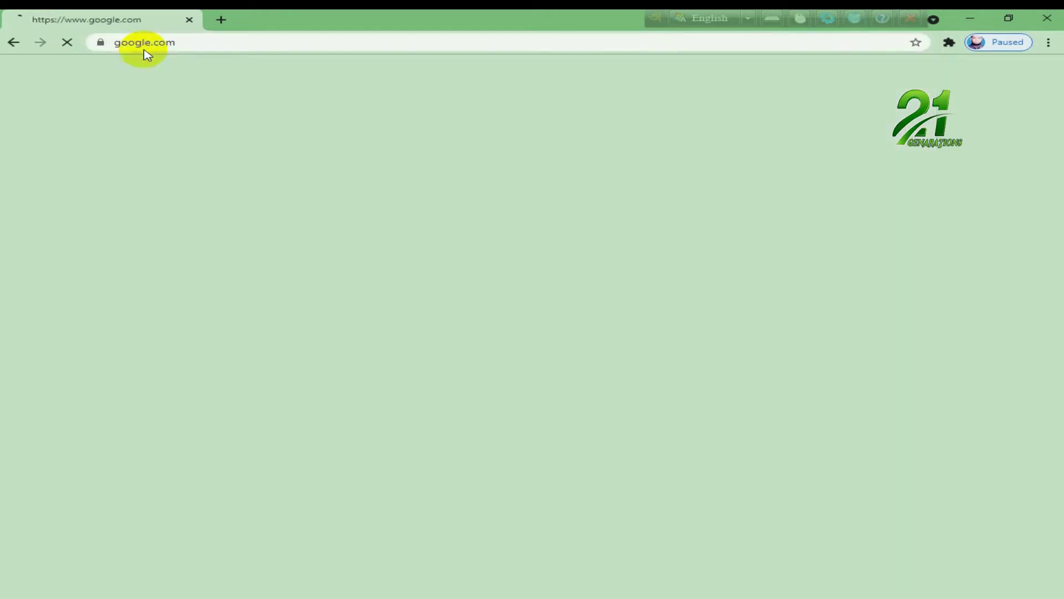
click(352, 313)
text(g)
click(349, 355)
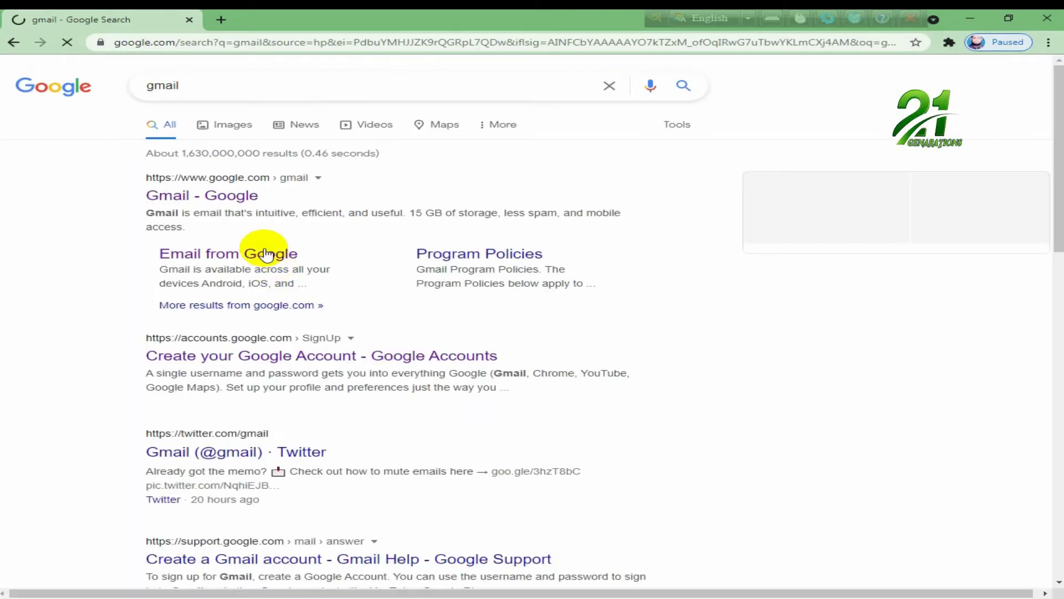
click(227, 204)
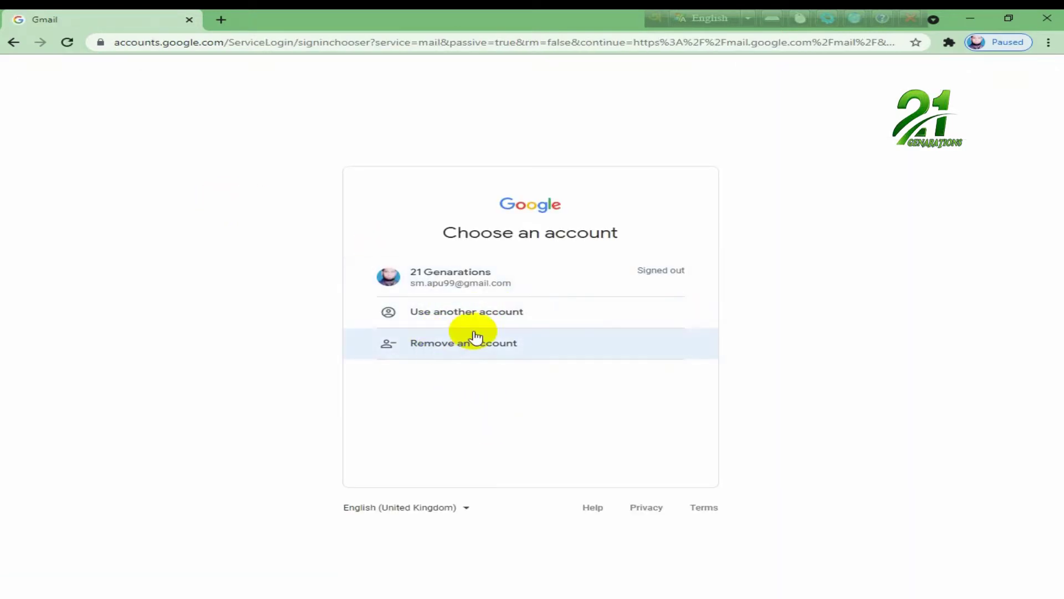
Step: Choose Use another account, then enter the account's email address and password
click(497, 314)
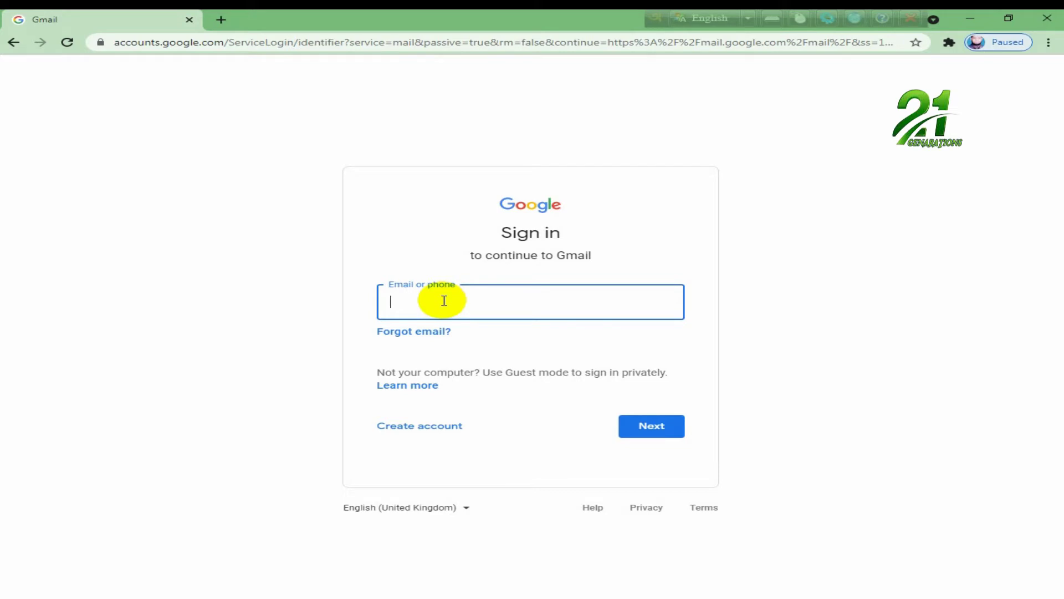
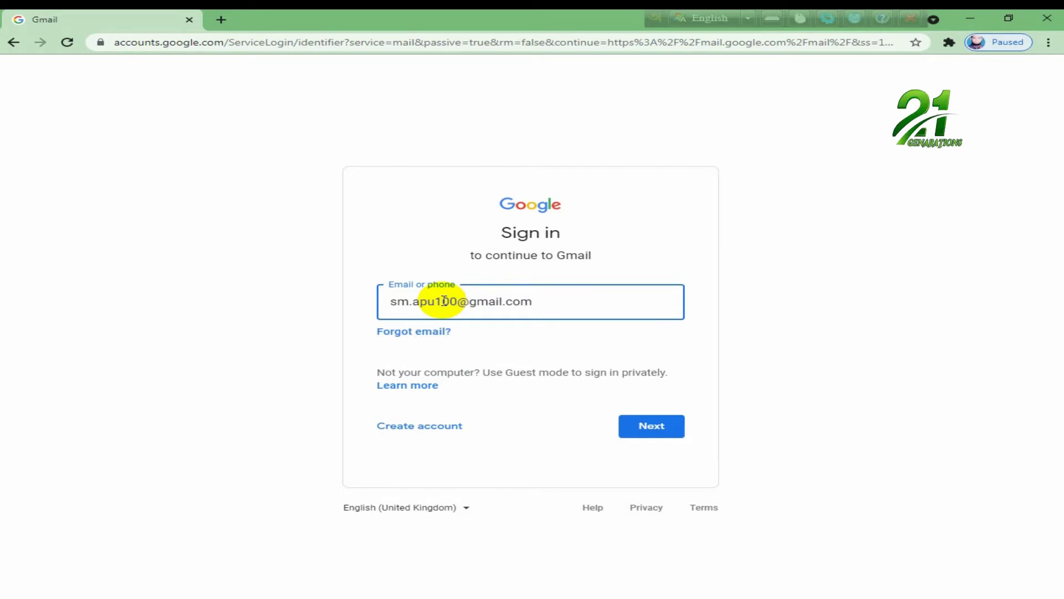
click(654, 432)
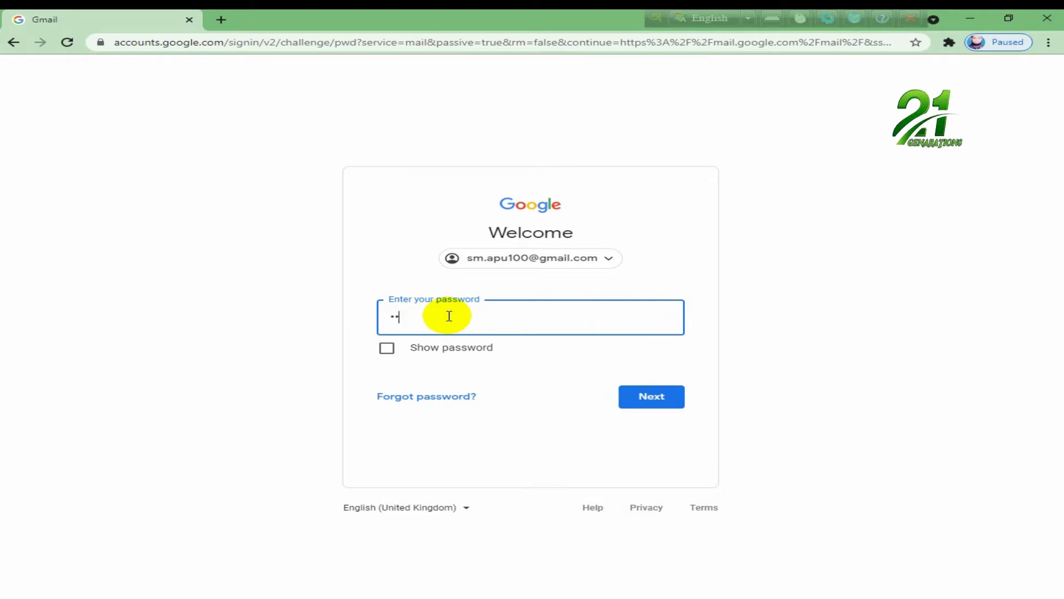
text(••••)
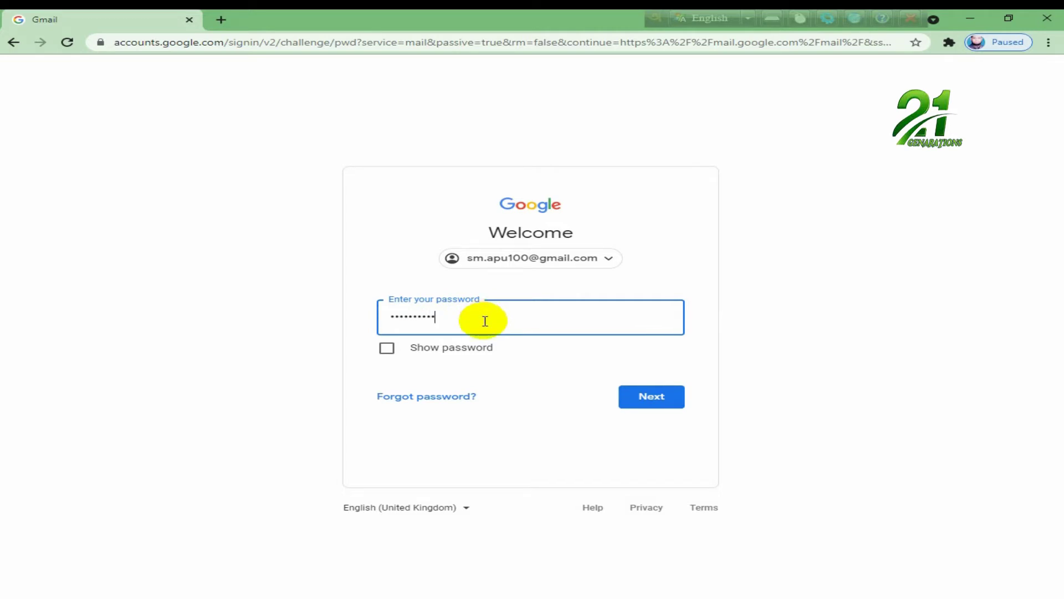
click(654, 402)
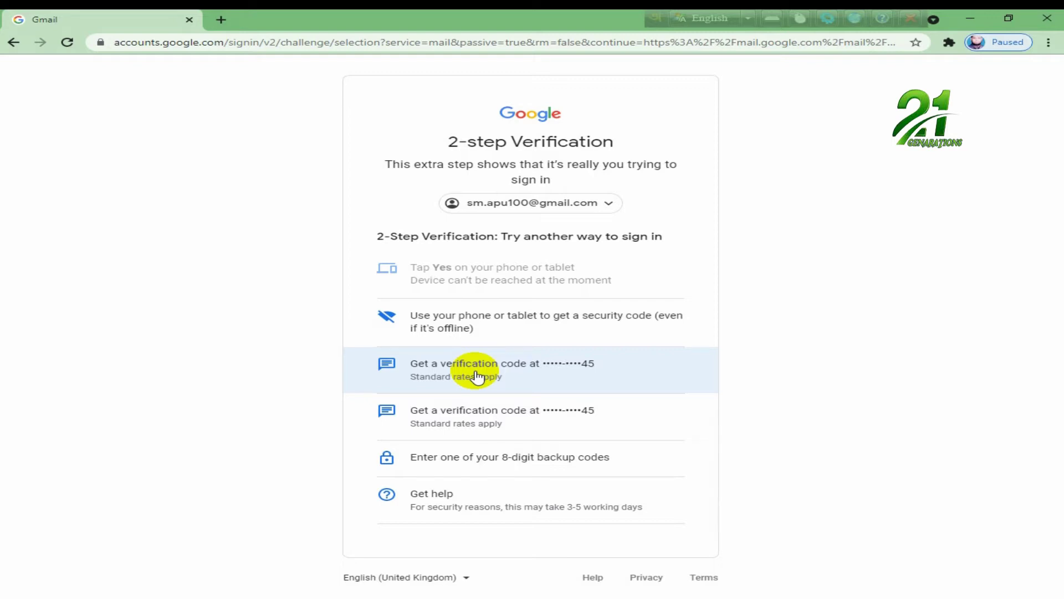
Step: Finish 2-step verification using the verification code received by text message
click(475, 377)
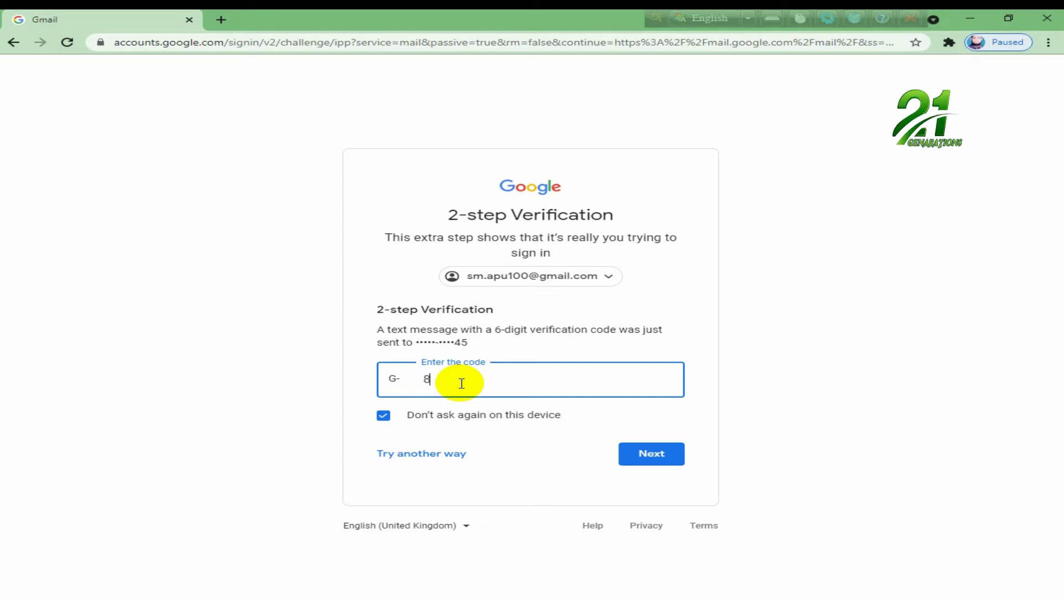
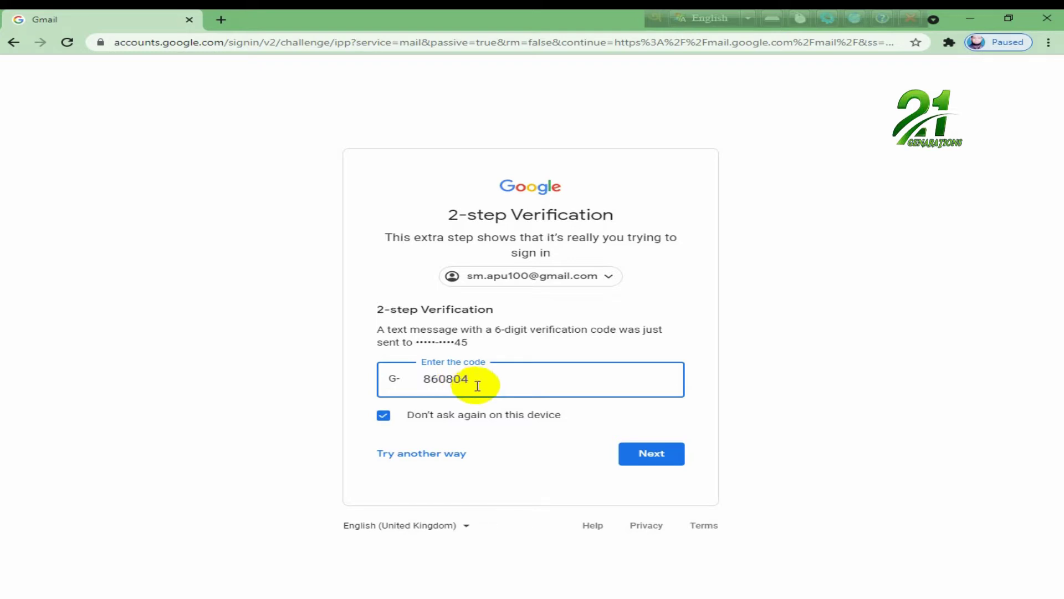
click(652, 455)
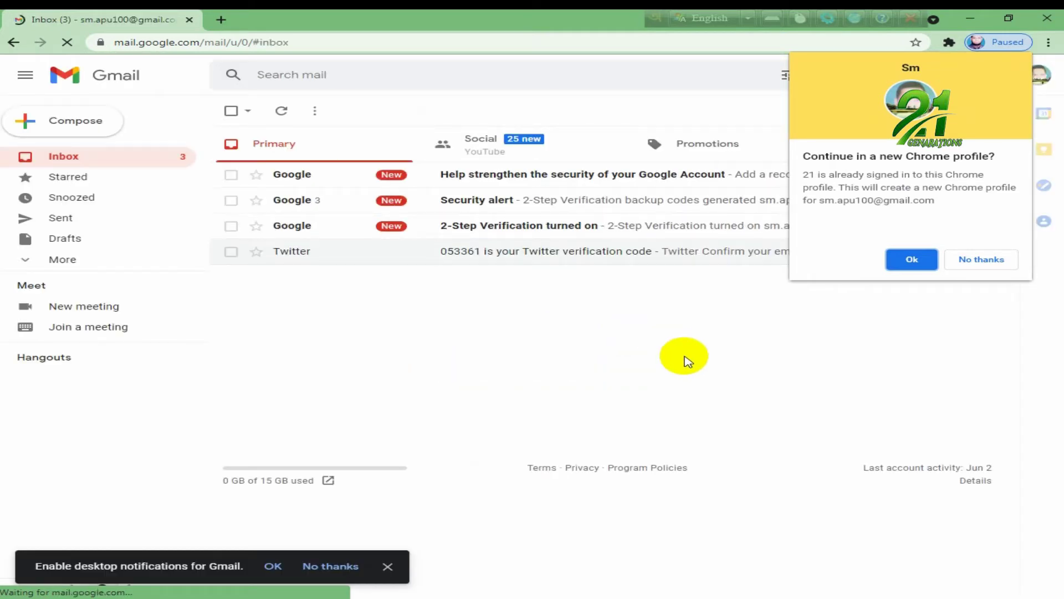
Step: Accept the new Chrome profile and bring up the Google apps grid
click(911, 260)
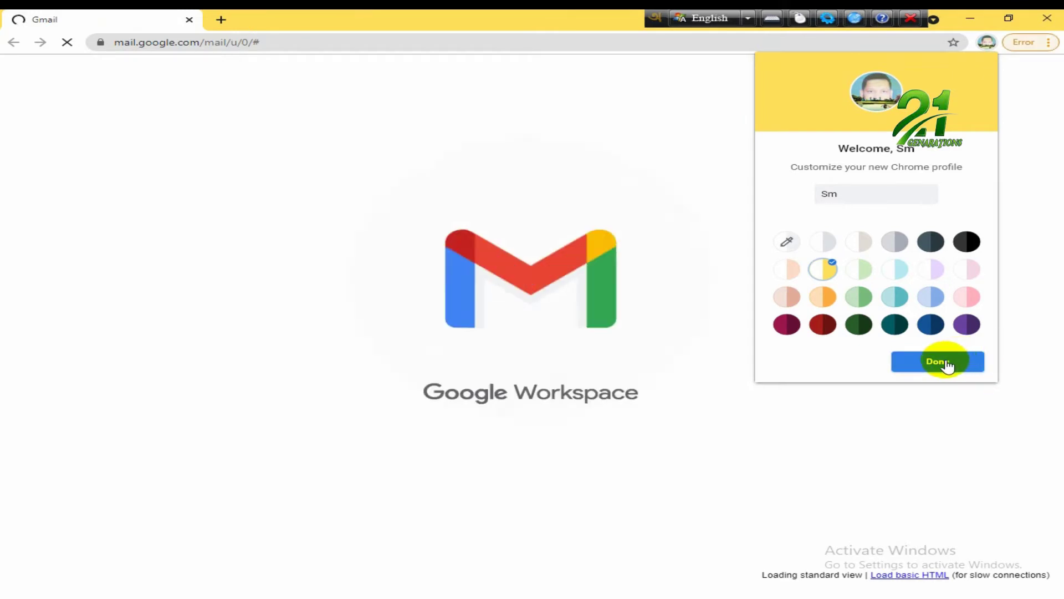
click(925, 363)
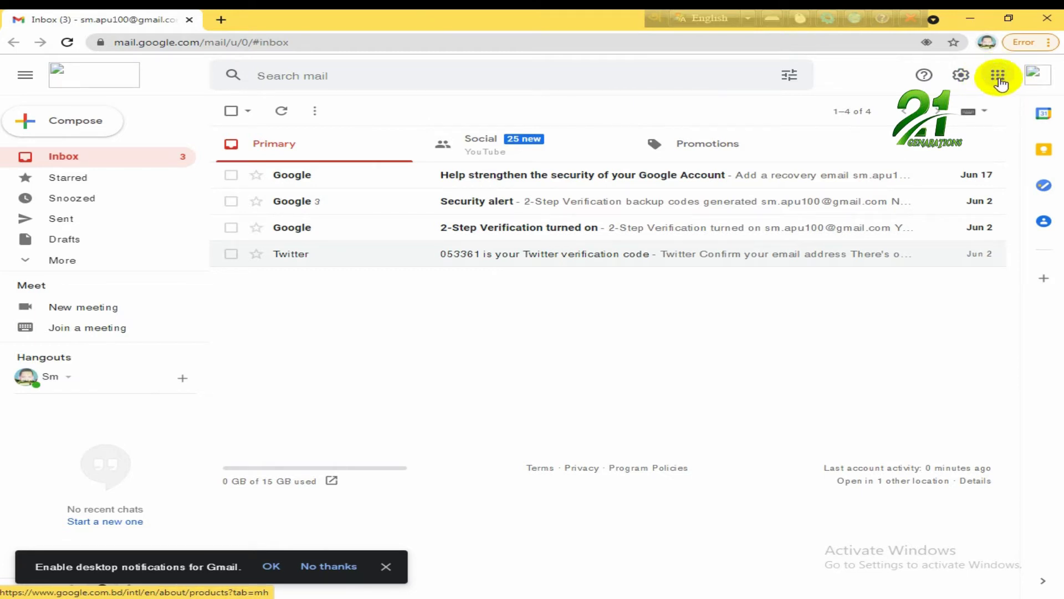
click(998, 78)
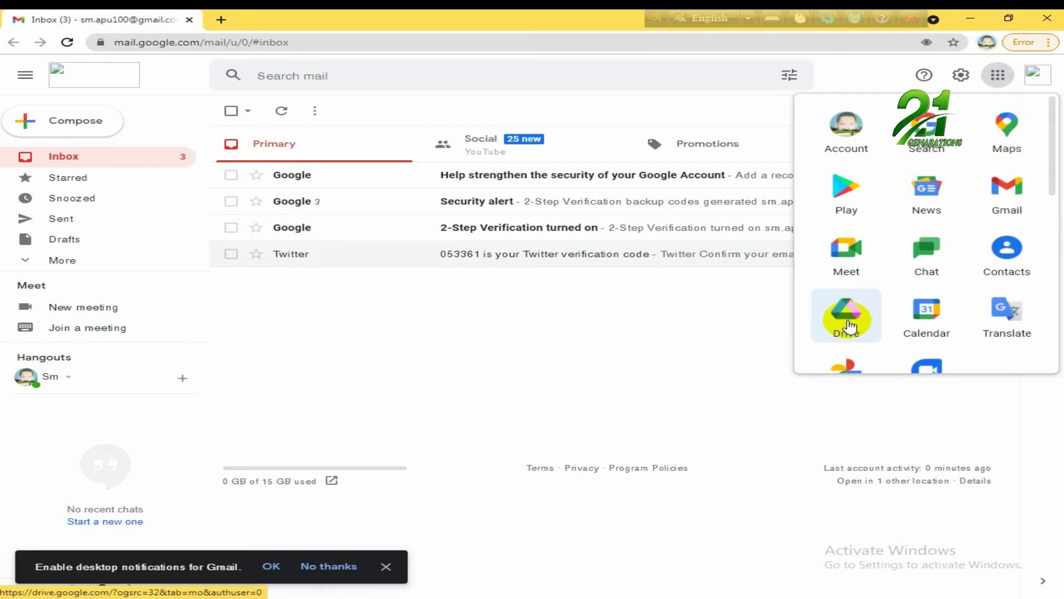
Step: Open Drive from the apps grid and close the Backup and Sync banner
click(850, 326)
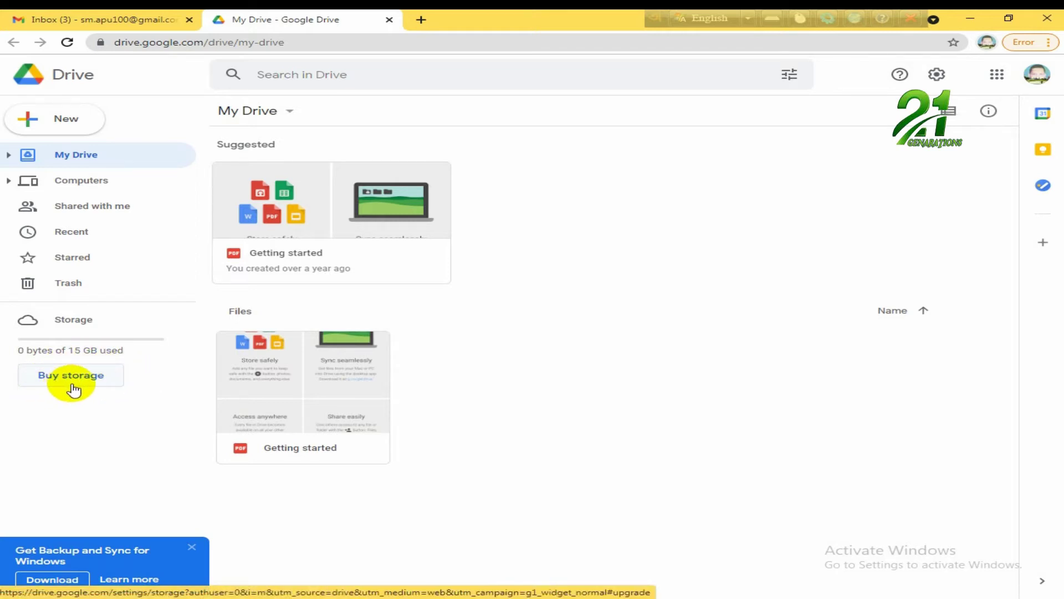
click(191, 550)
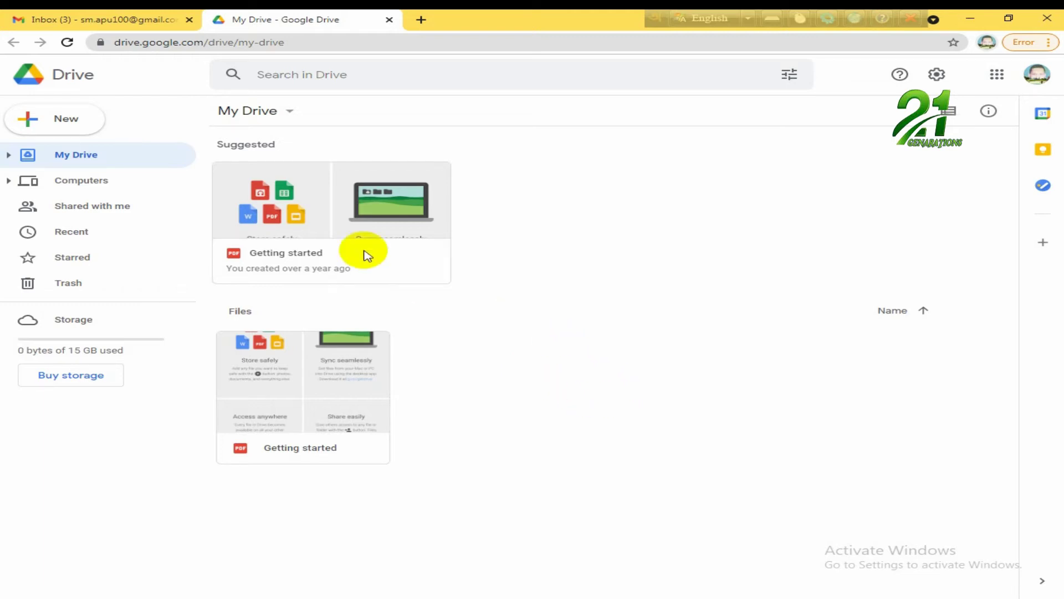
Step: Create a folder named 'Image' from My Drive's right-click menu
right_click(629, 386)
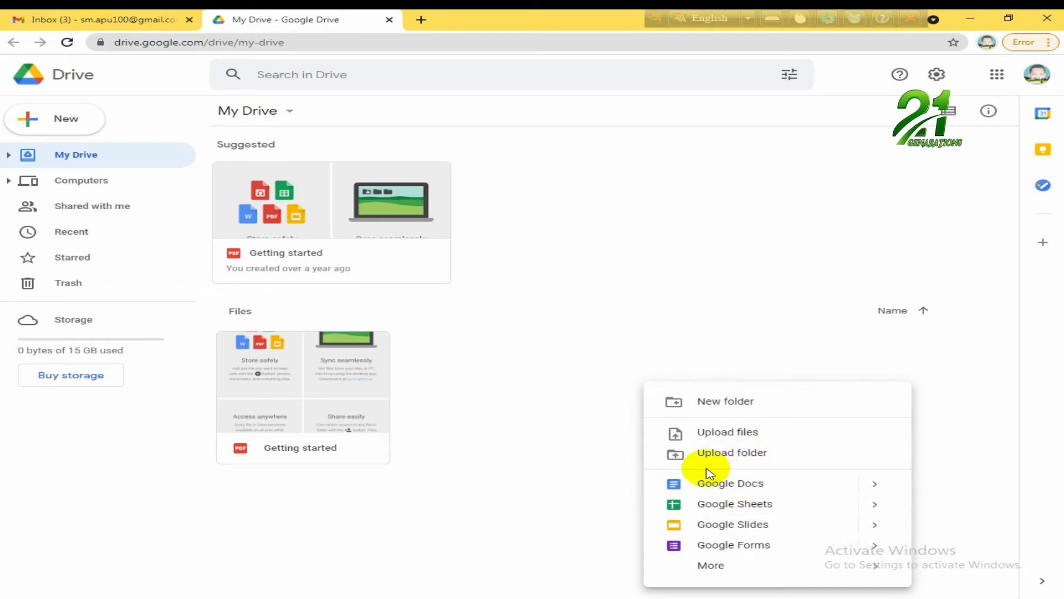
click(737, 409)
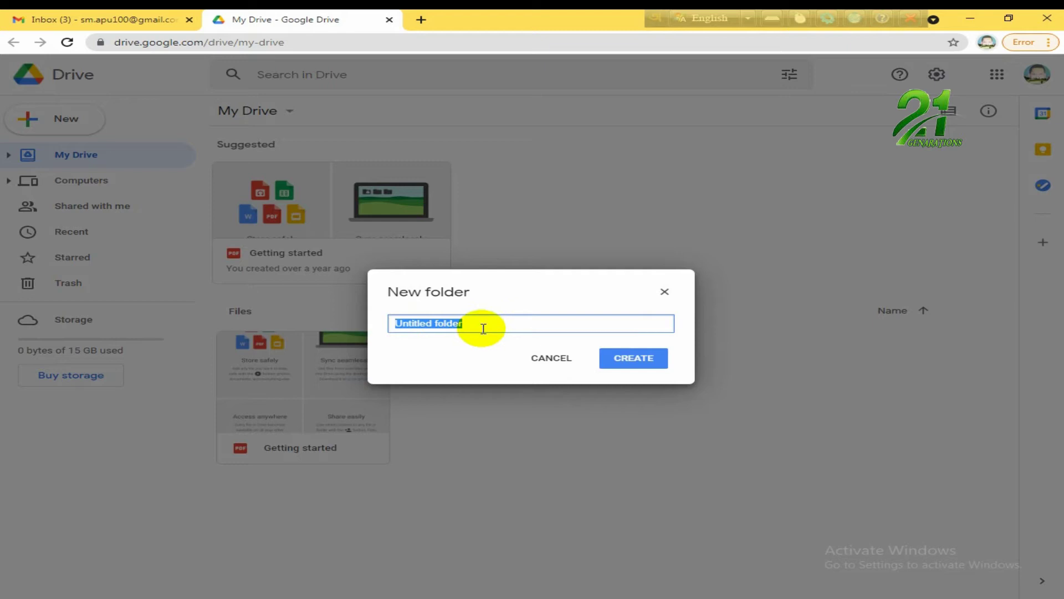
text(Image)
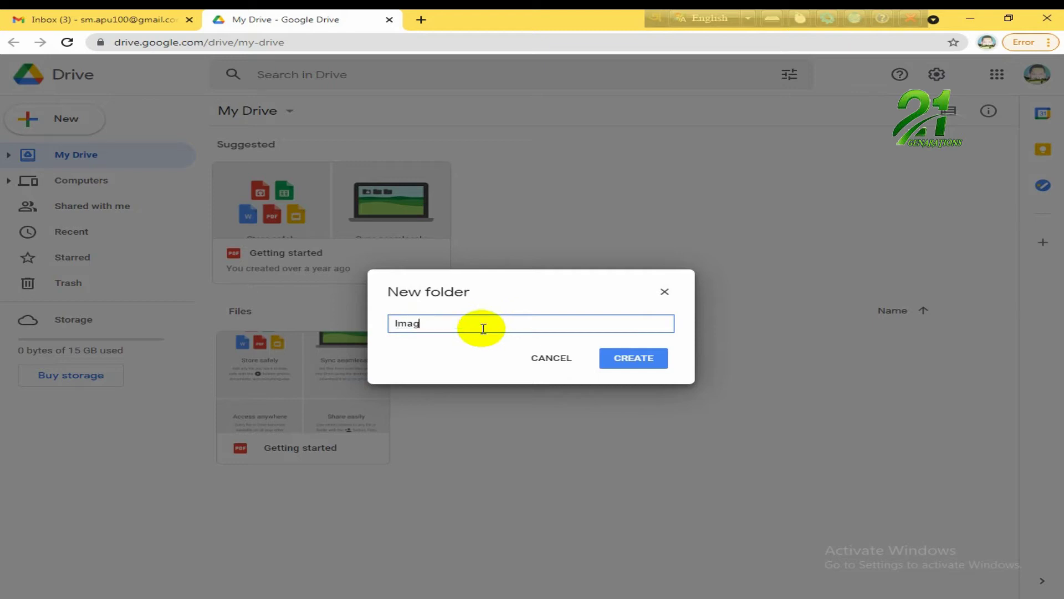
click(646, 363)
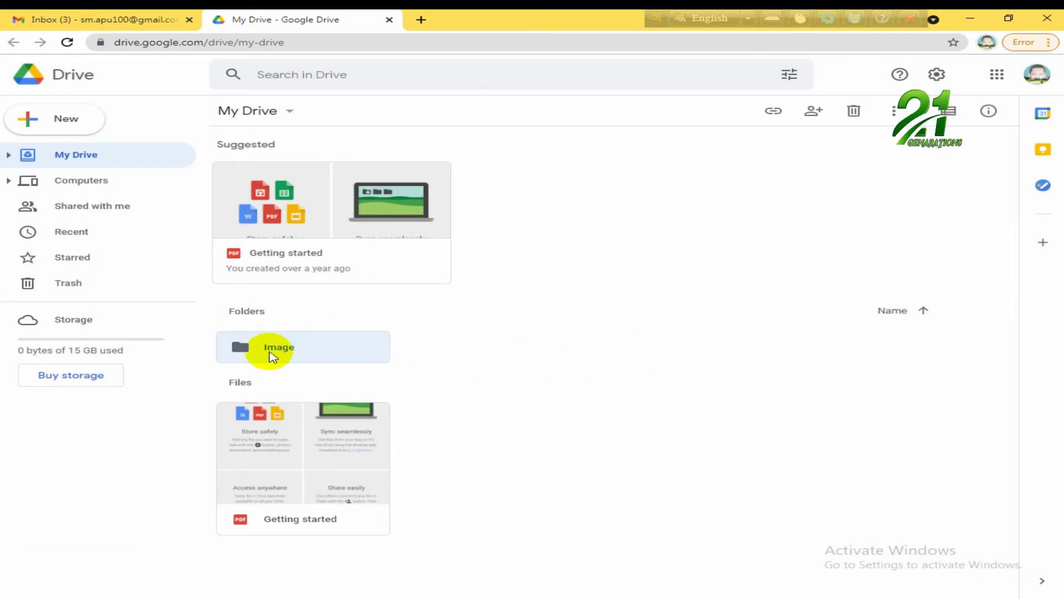
Step: Create a second folder named 'Video', then open the Image folder
right_click(729, 473)
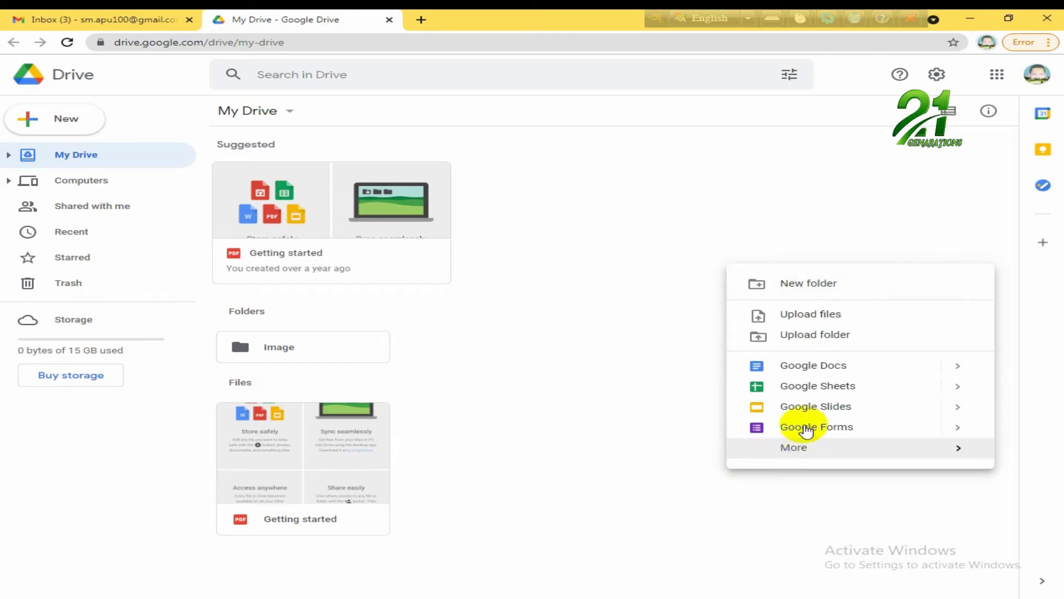
click(814, 283)
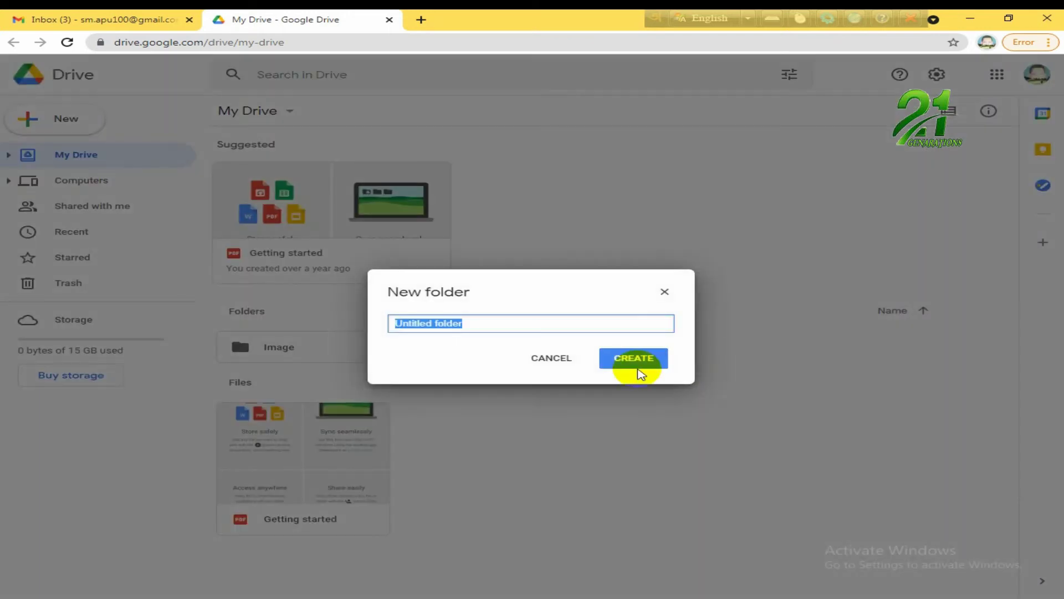
text(Video)
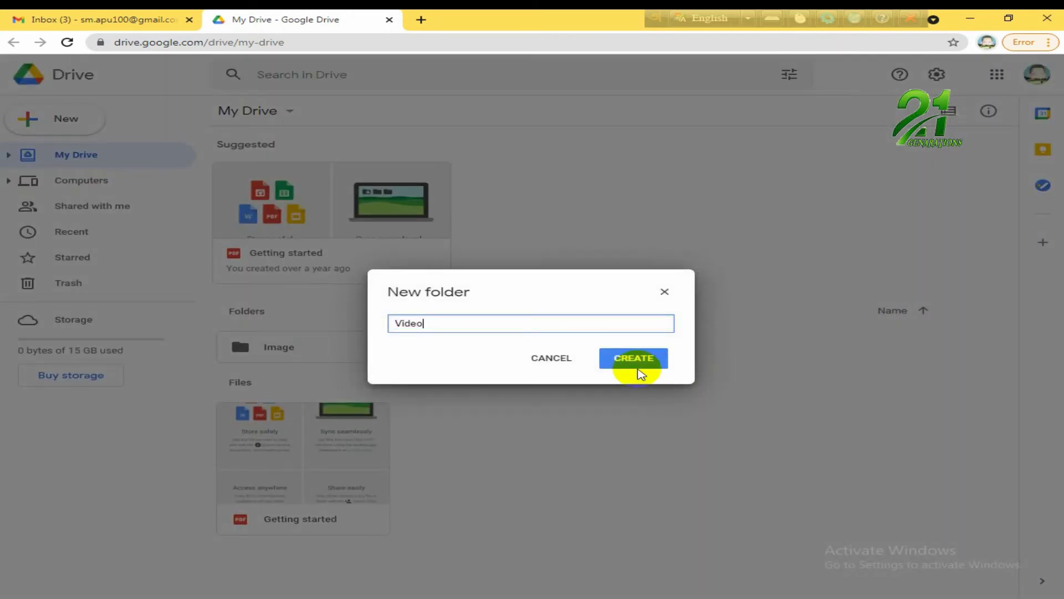
click(633, 358)
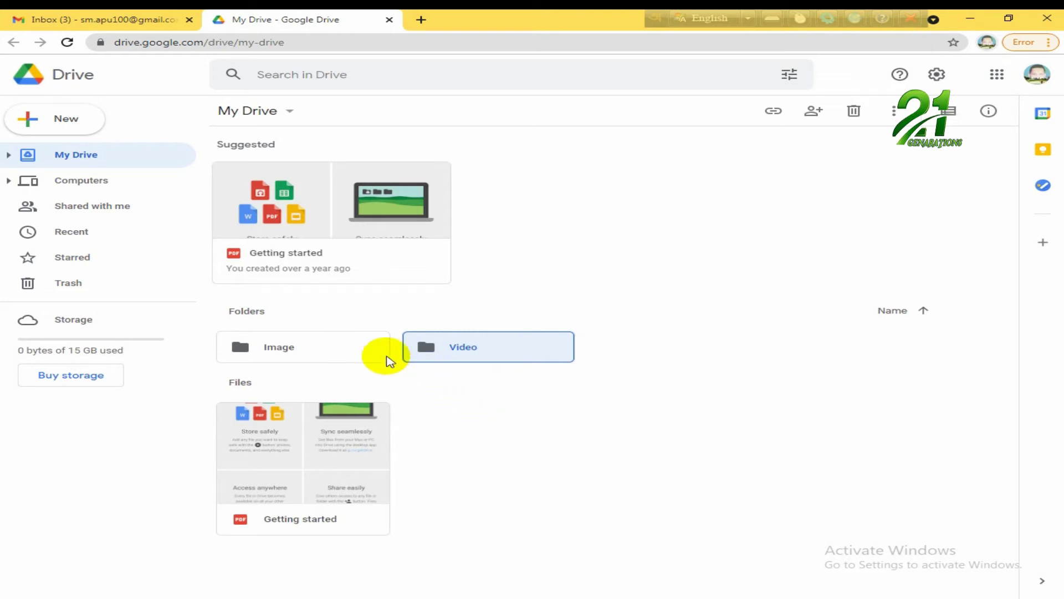
double_click(286, 354)
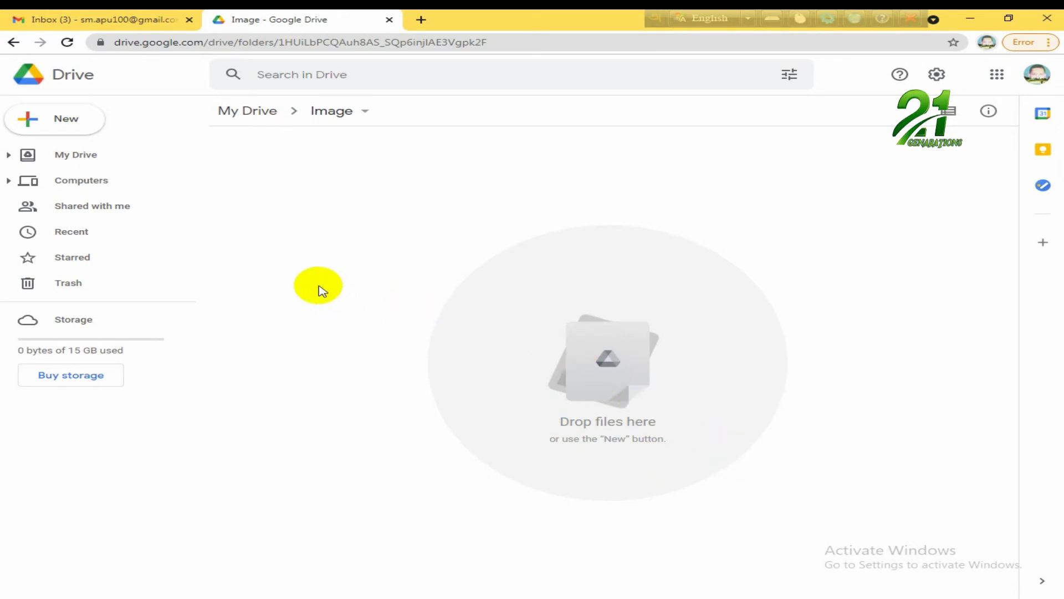
Step: Upload Logo.png from the Desktop into the Image folder
right_click(320, 287)
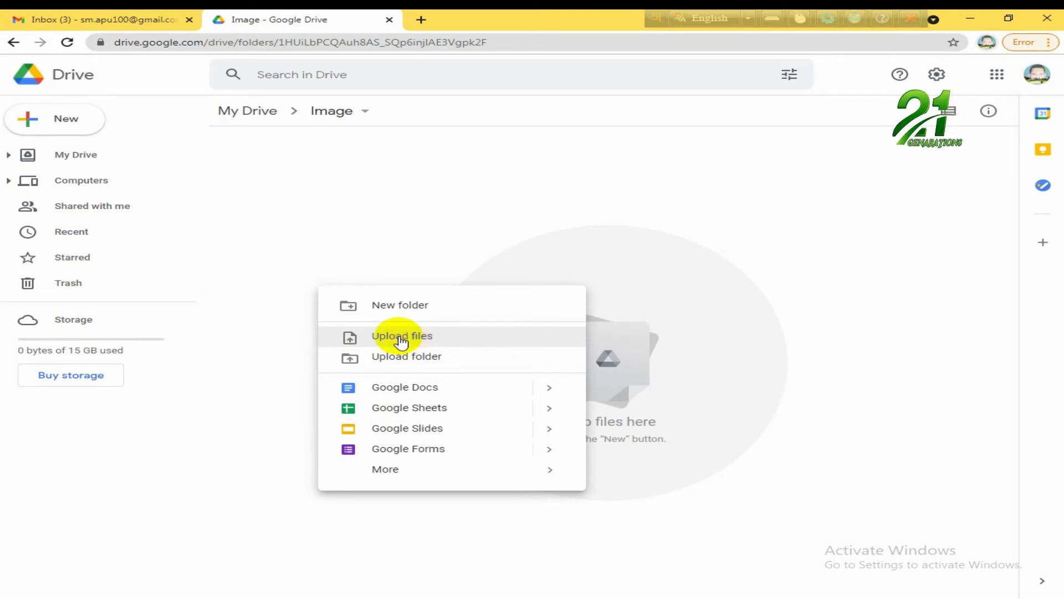
click(402, 337)
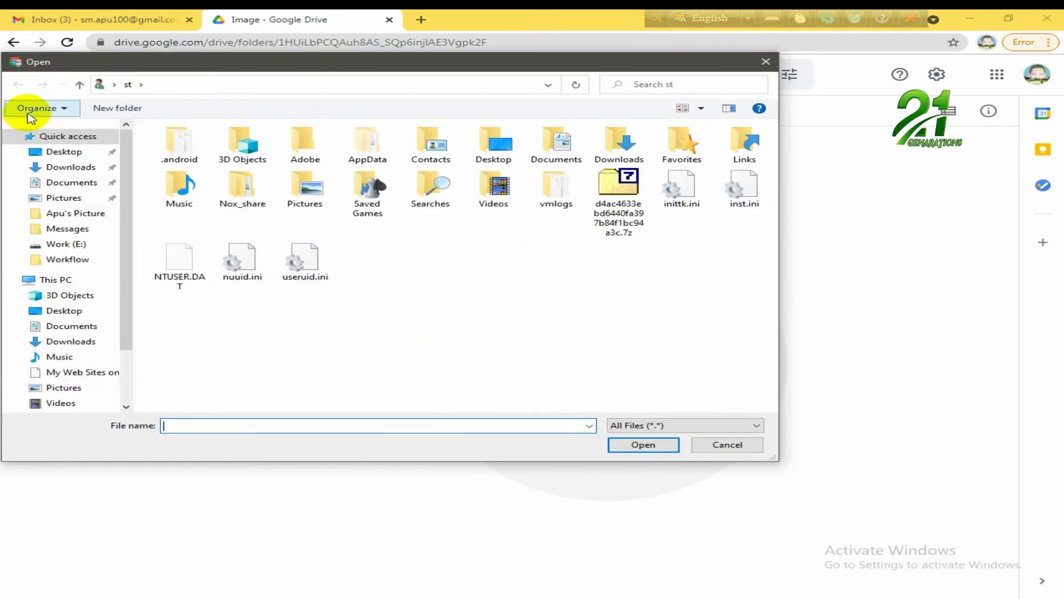
click(70, 155)
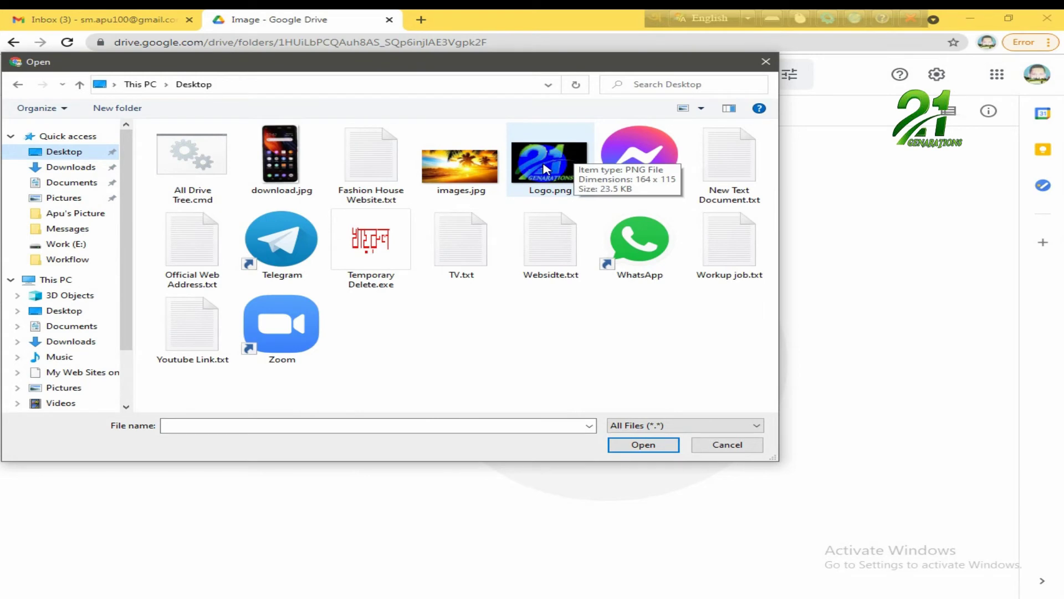
click(545, 168)
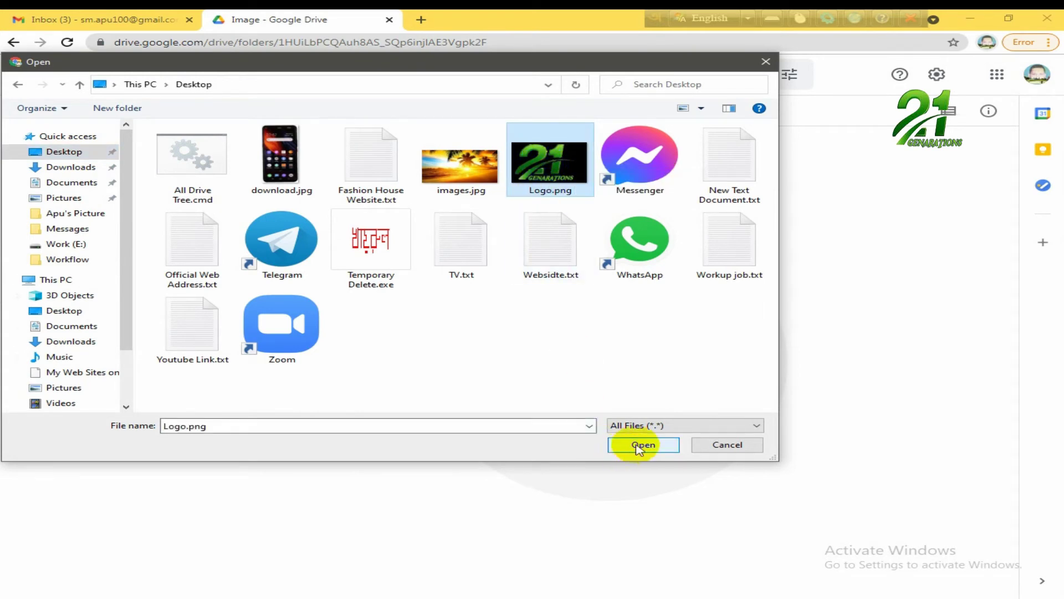
click(643, 445)
mouse_move(1019, 576)
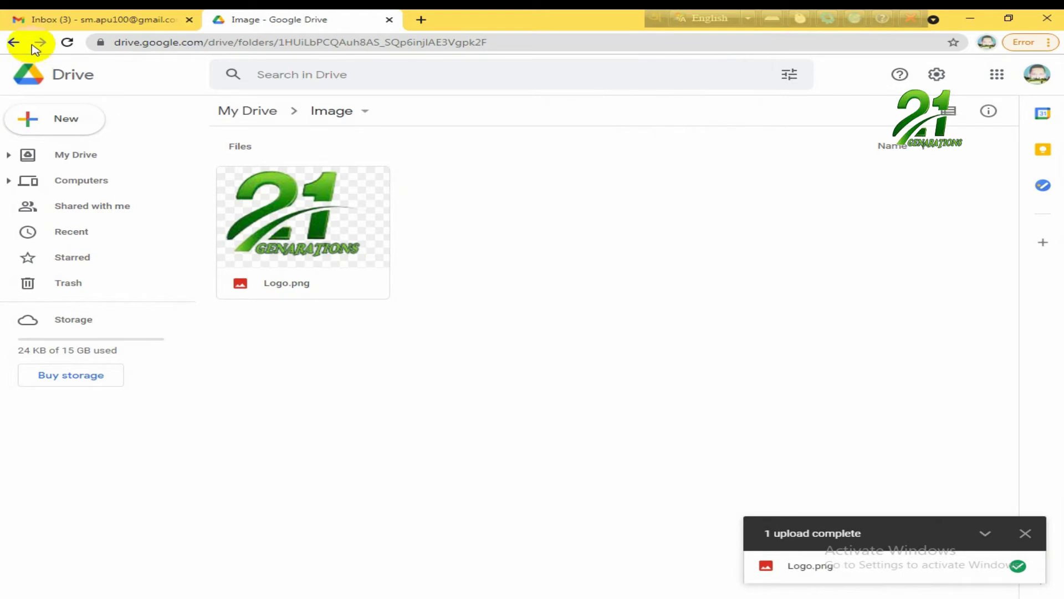
Step: Return to My Drive and open the Video folder
click(12, 44)
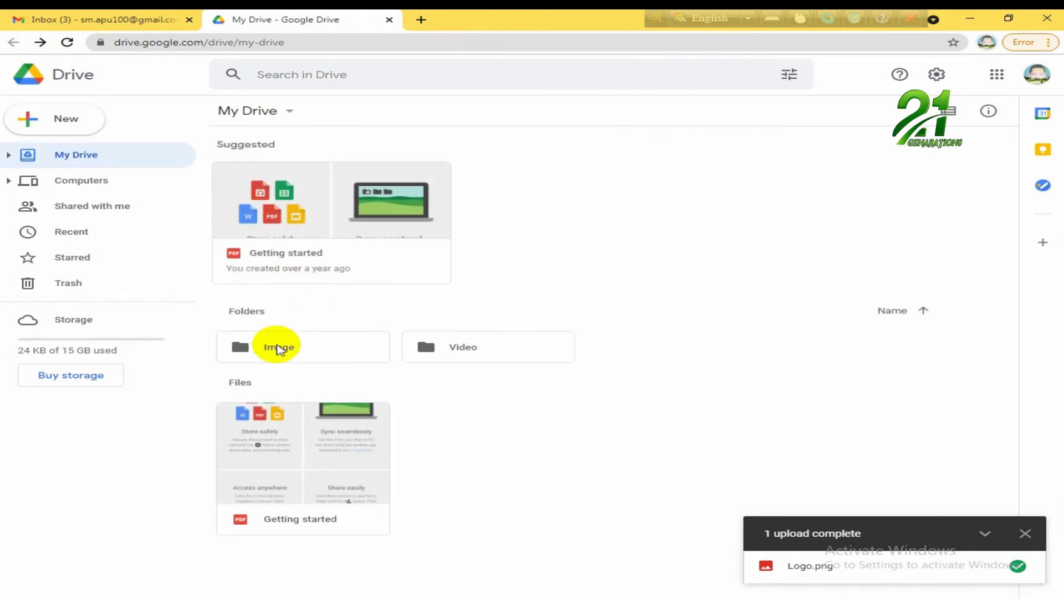
click(469, 351)
double_click(468, 350)
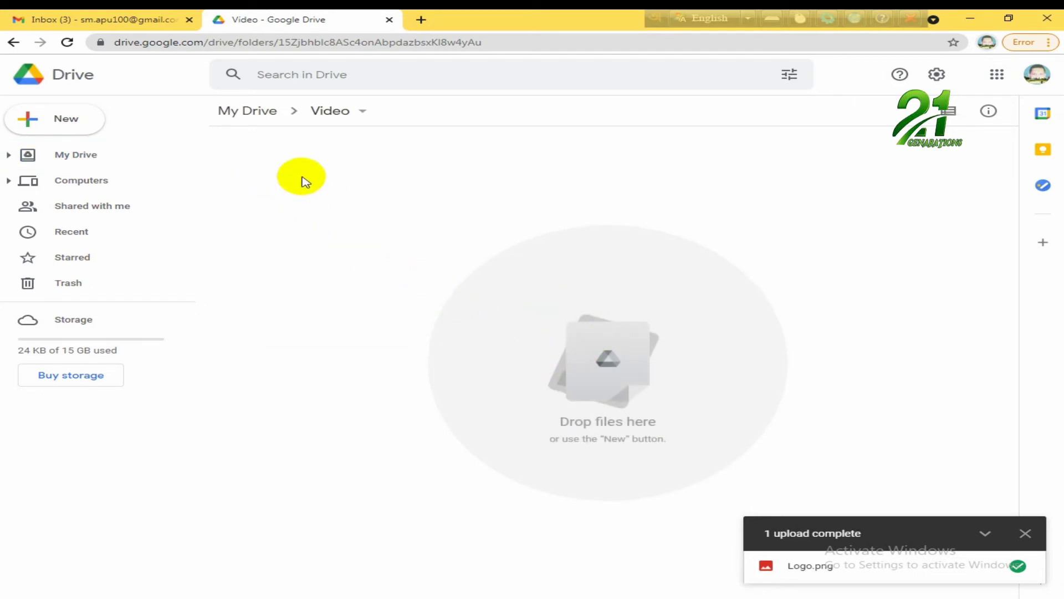
Step: Upload Copa America Final 2021.mp4 from the Work (E:) drive into Video
right_click(292, 244)
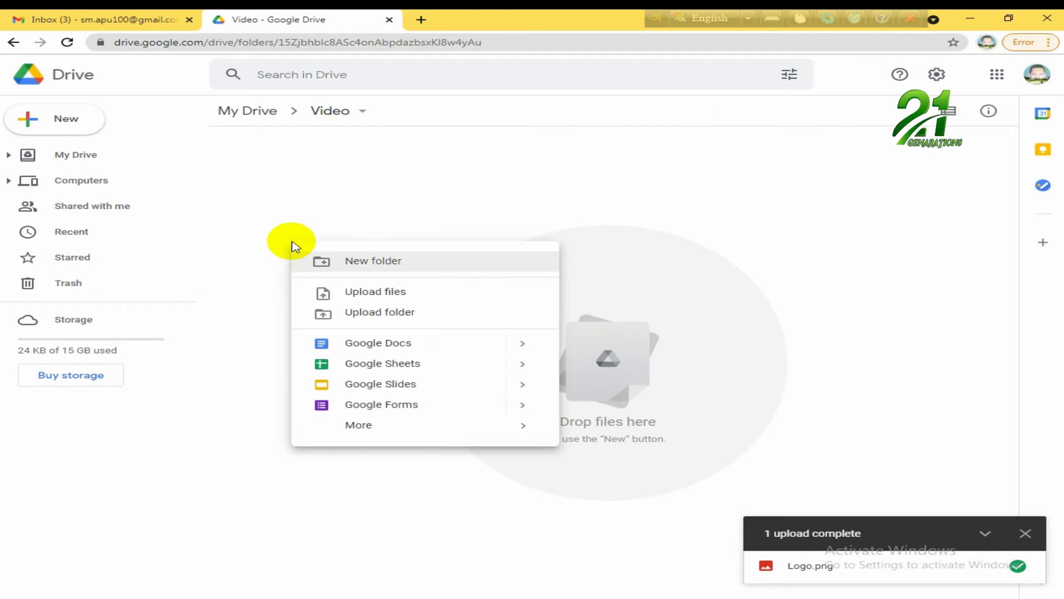
click(403, 293)
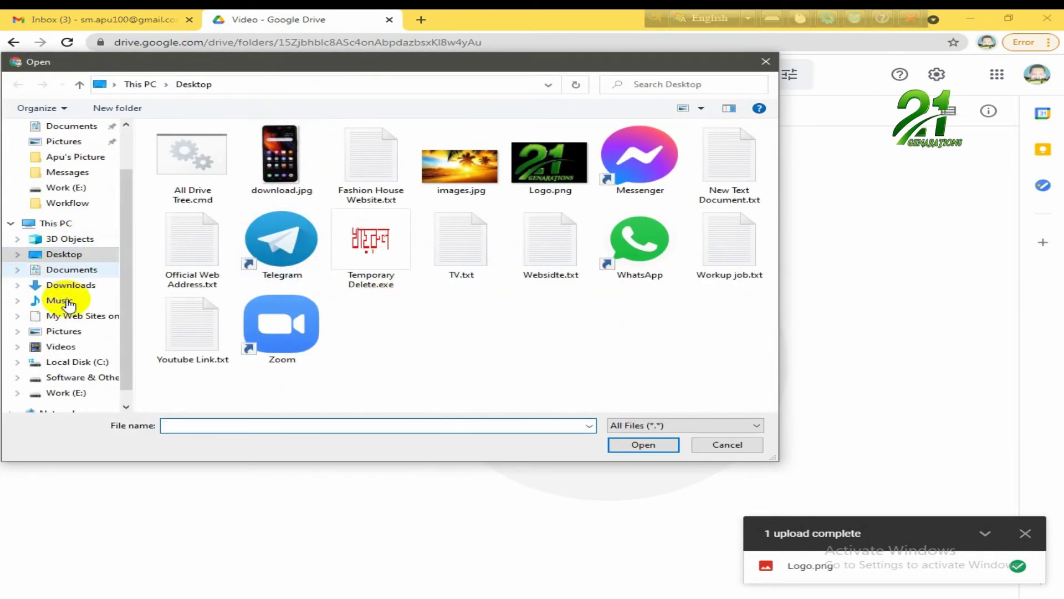
click(66, 393)
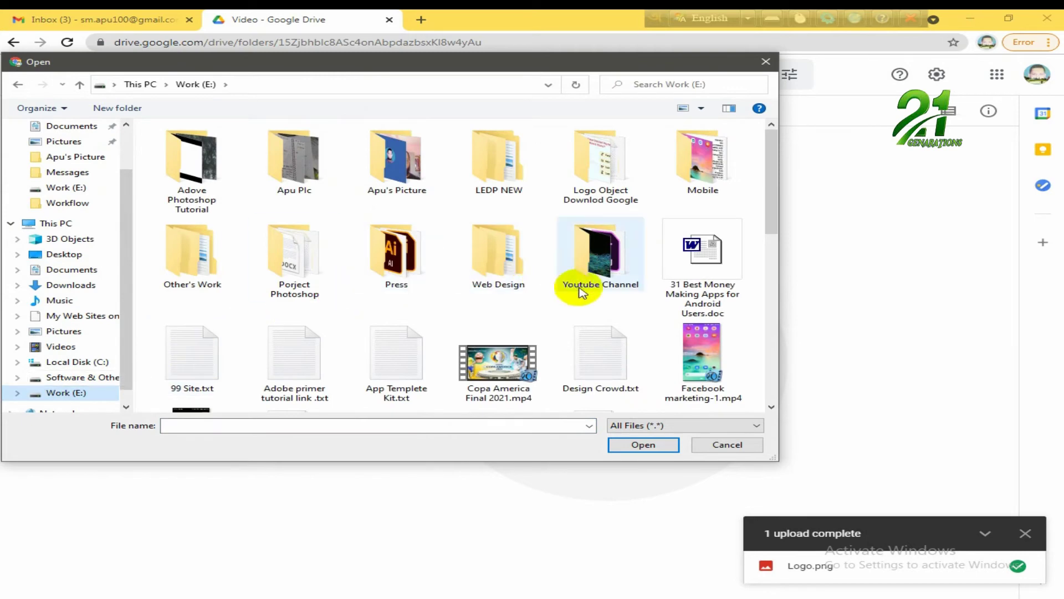
click(506, 376)
click(647, 448)
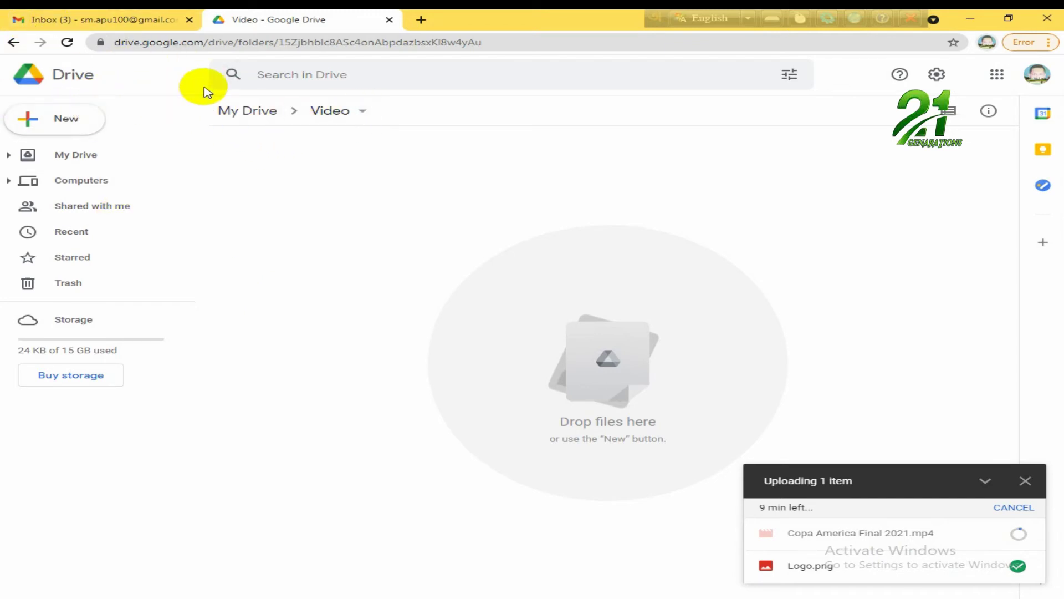
Step: Return to the Image folder and remove Logo.png to trash
click(12, 43)
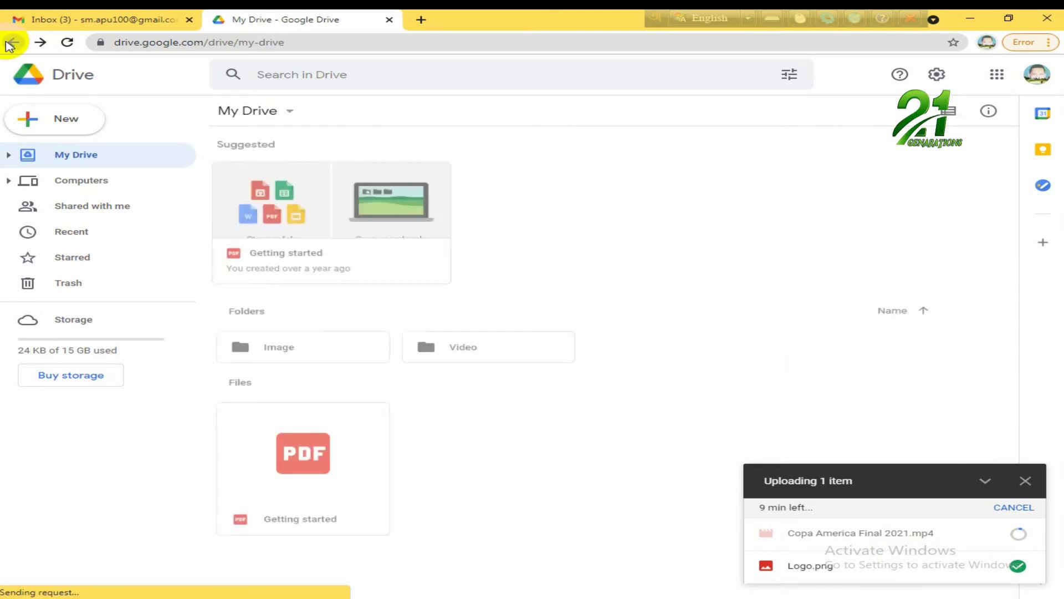
double_click(260, 355)
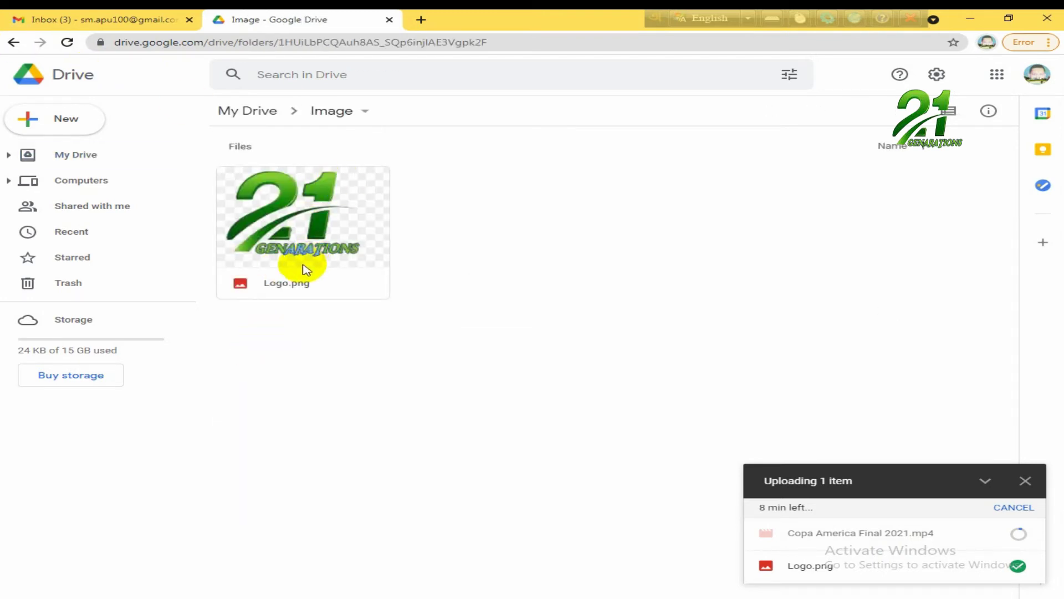
right_click(273, 219)
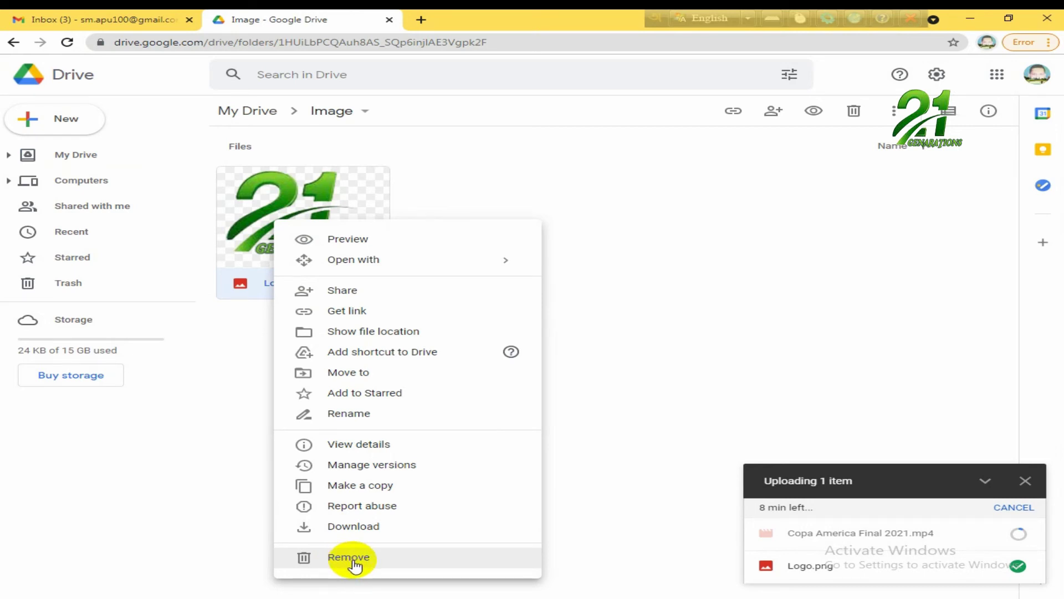
click(355, 565)
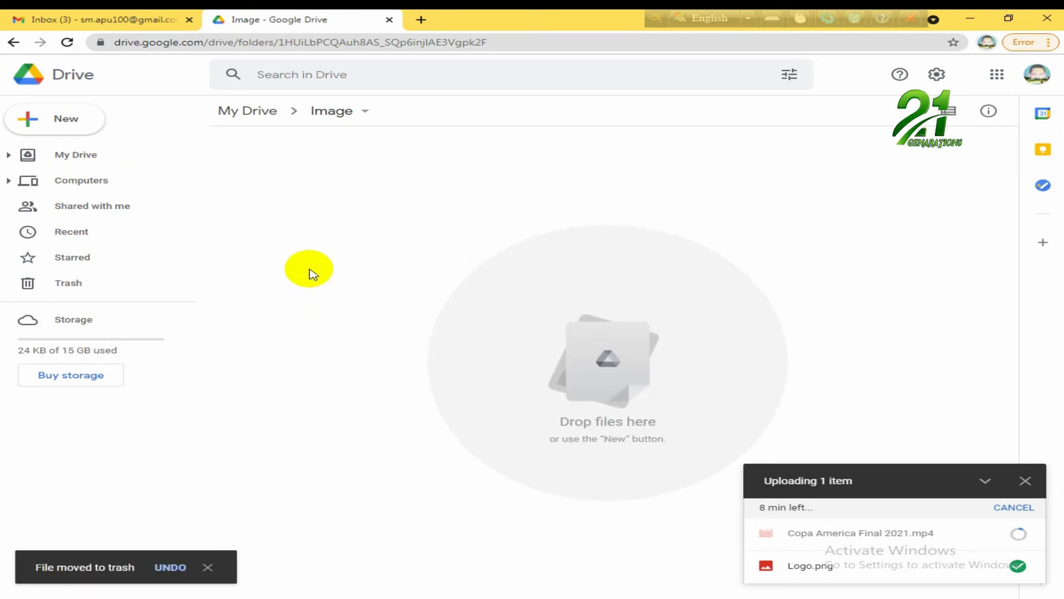
right_click(312, 274)
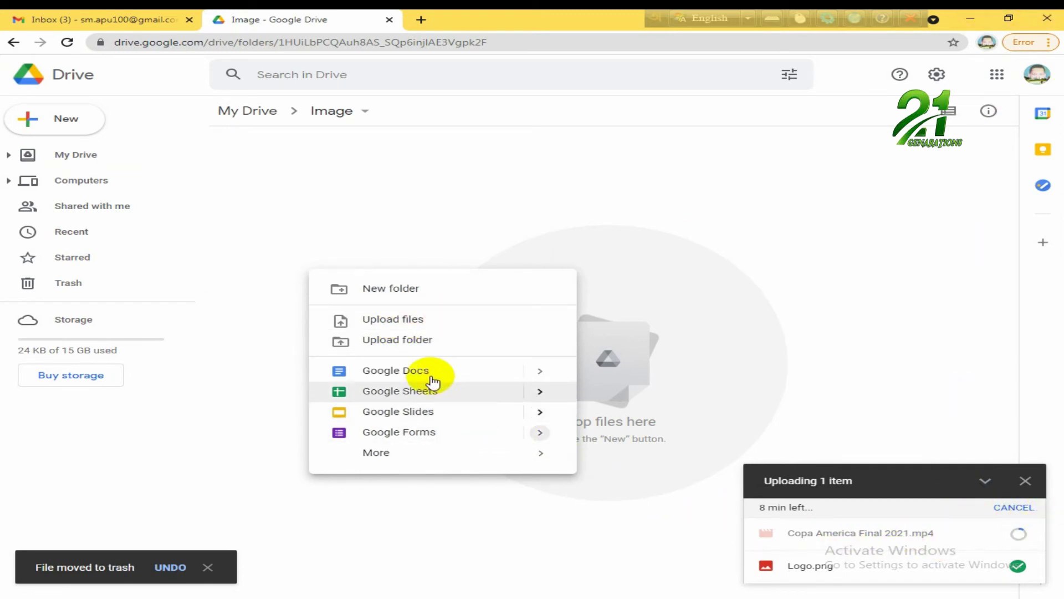
Step: Drag Logo.png from the Windows desktop into the Drive Image folder to re-upload it
click(970, 18)
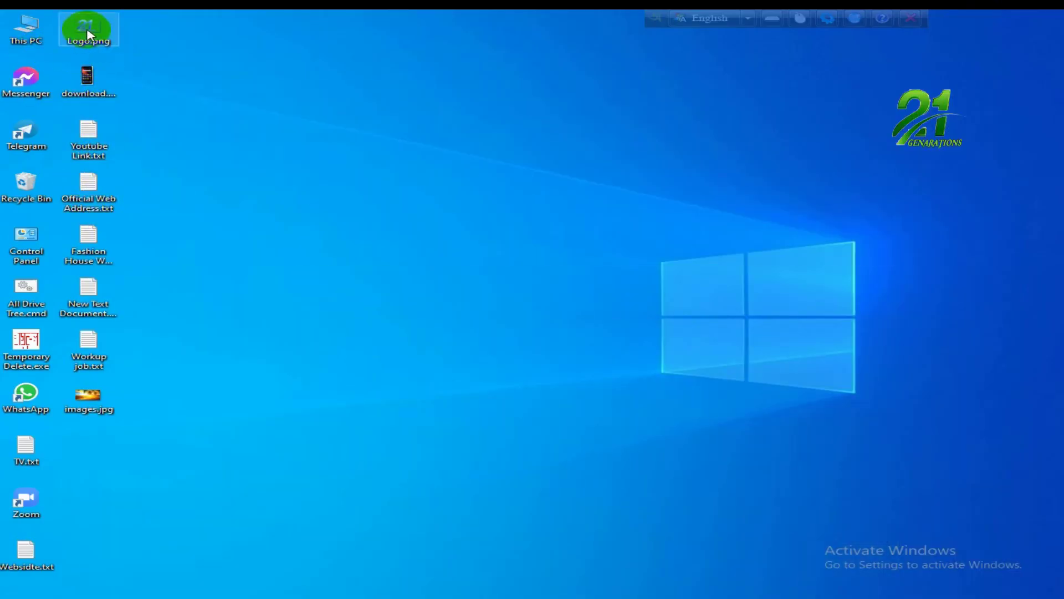
drag(87, 34, 737, 590)
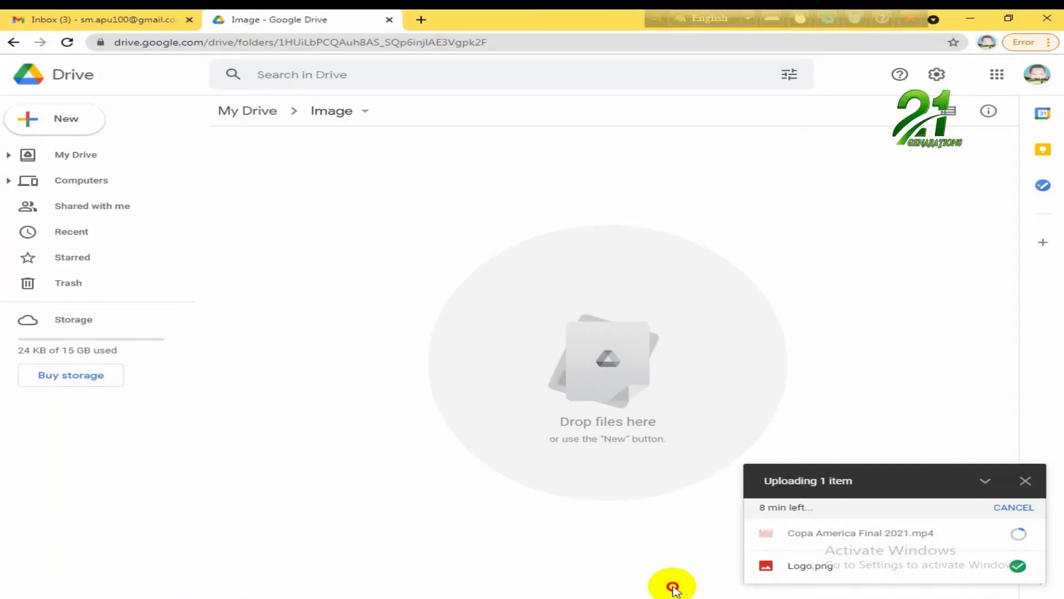
drag(673, 587, 478, 308)
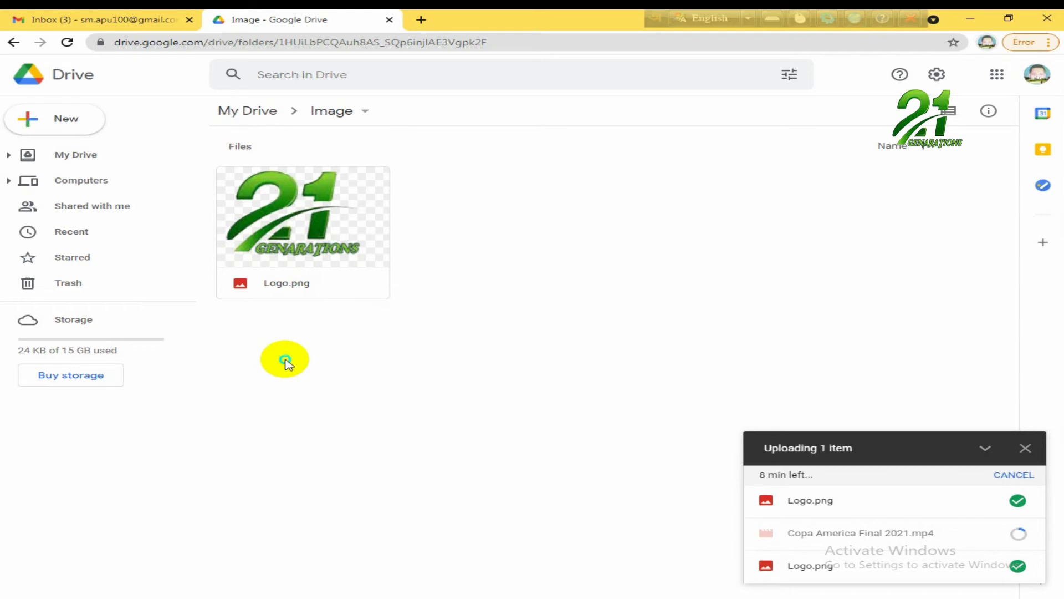
right_click(285, 363)
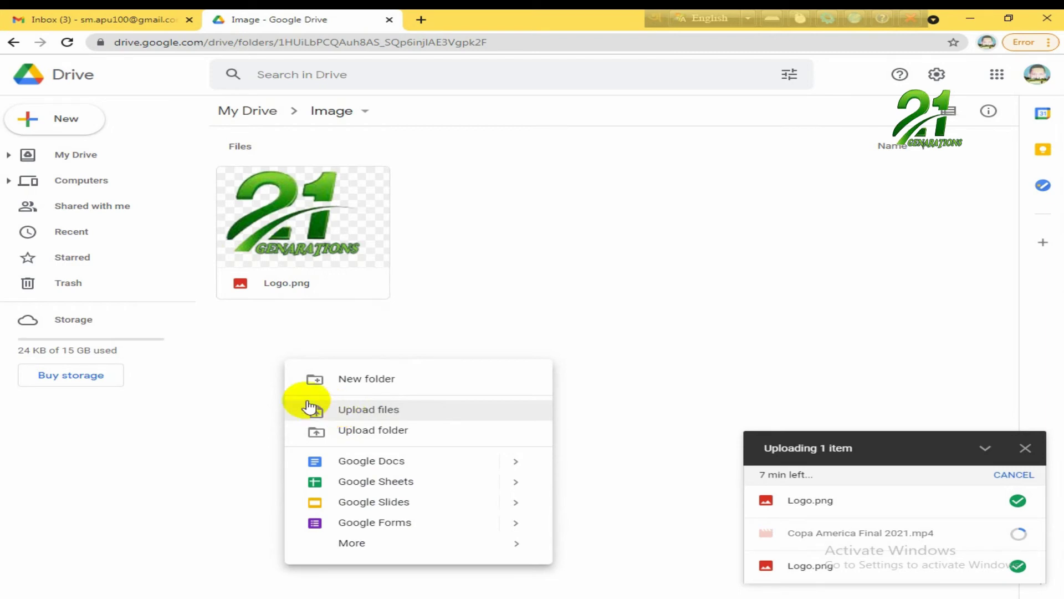
click(236, 381)
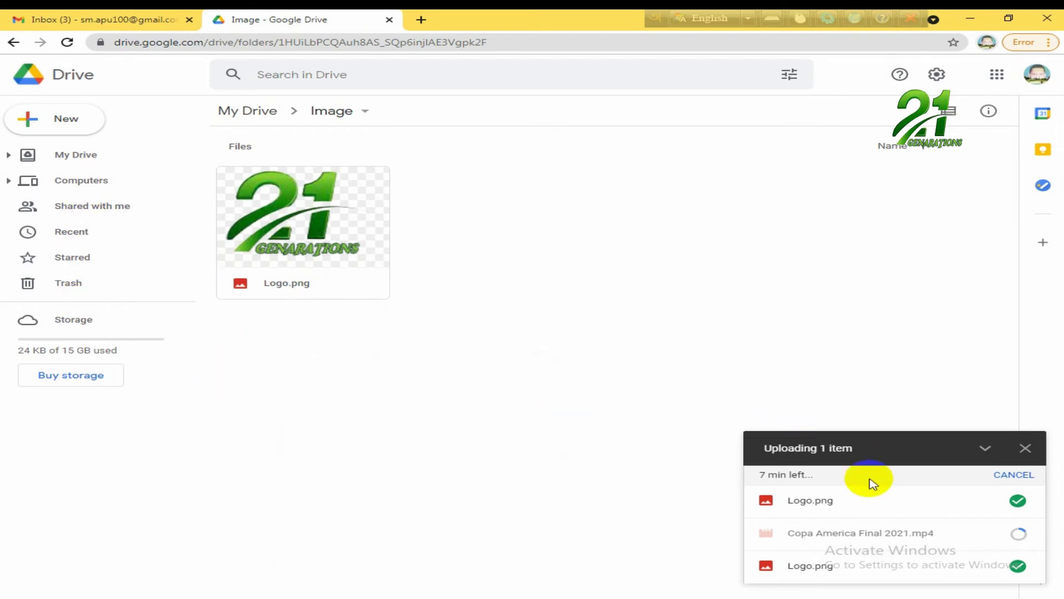
mouse_move(978, 551)
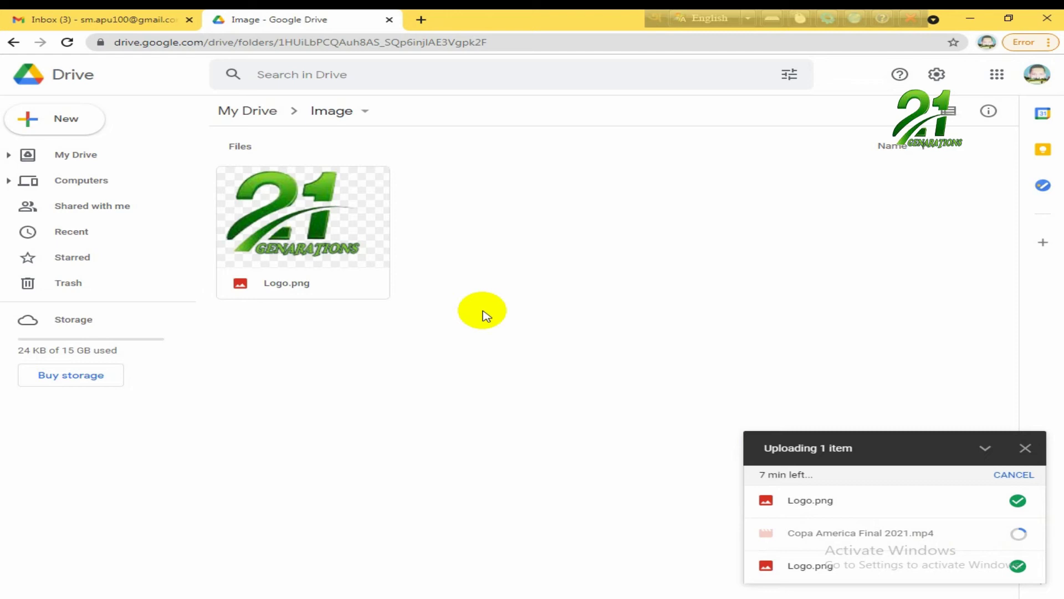
Step: Go back from the Image folder to My Drive
click(14, 42)
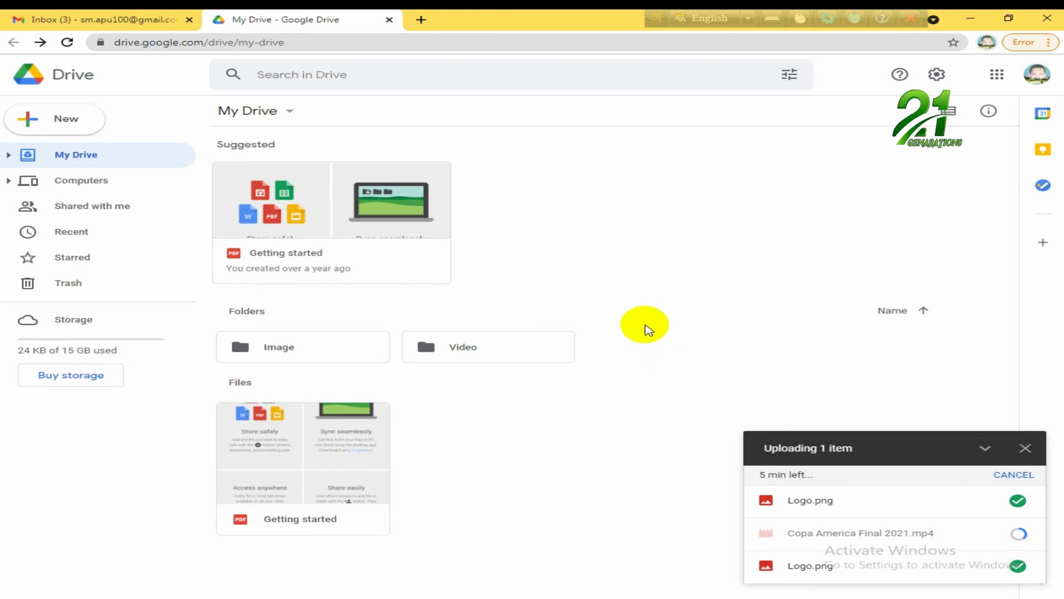
Step: Create a new folder named File in My Drive
right_click(645, 326)
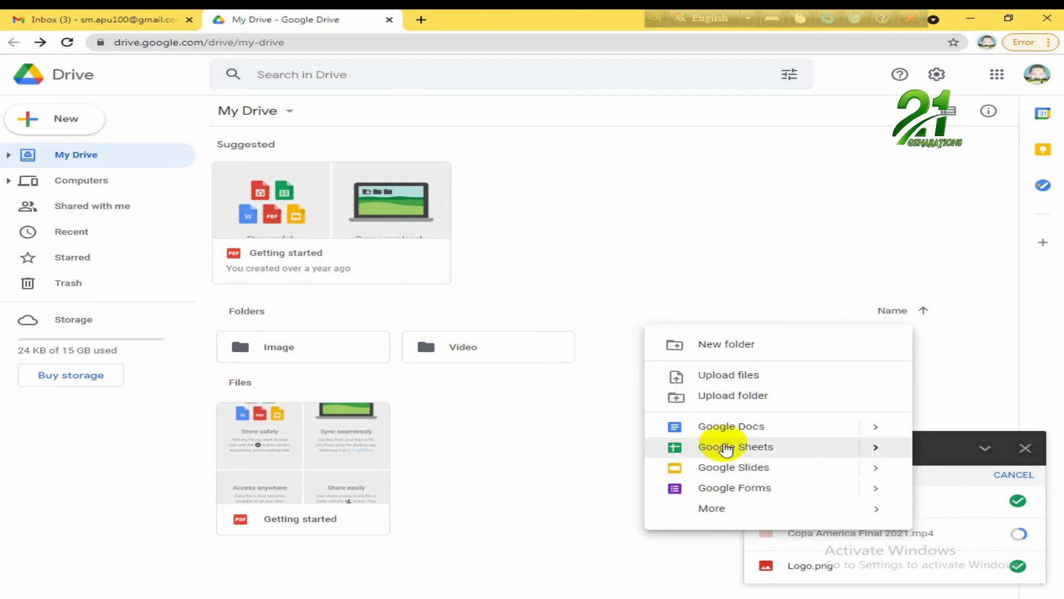
click(727, 349)
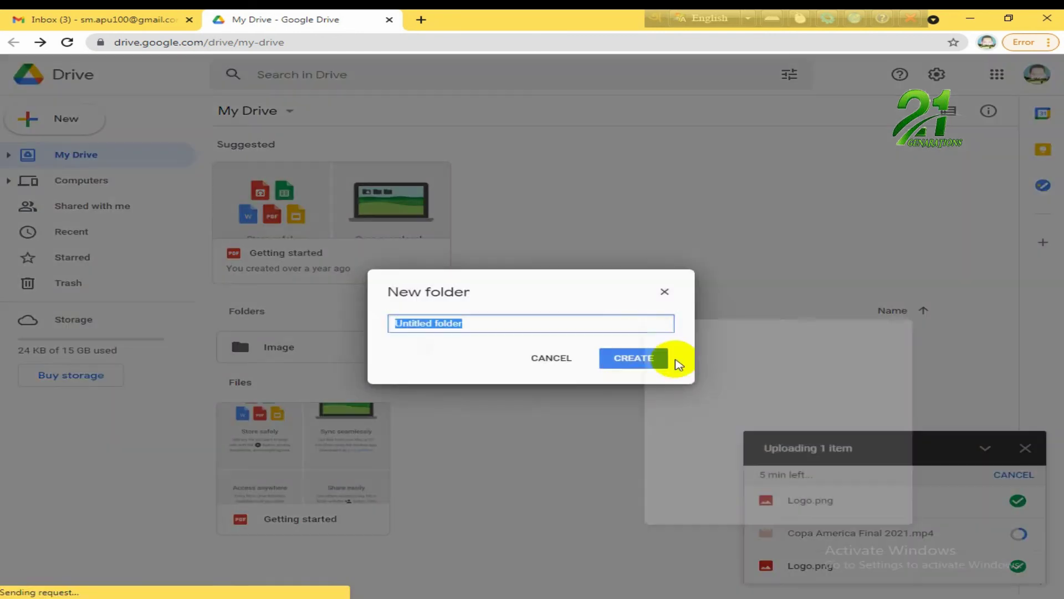
text(File)
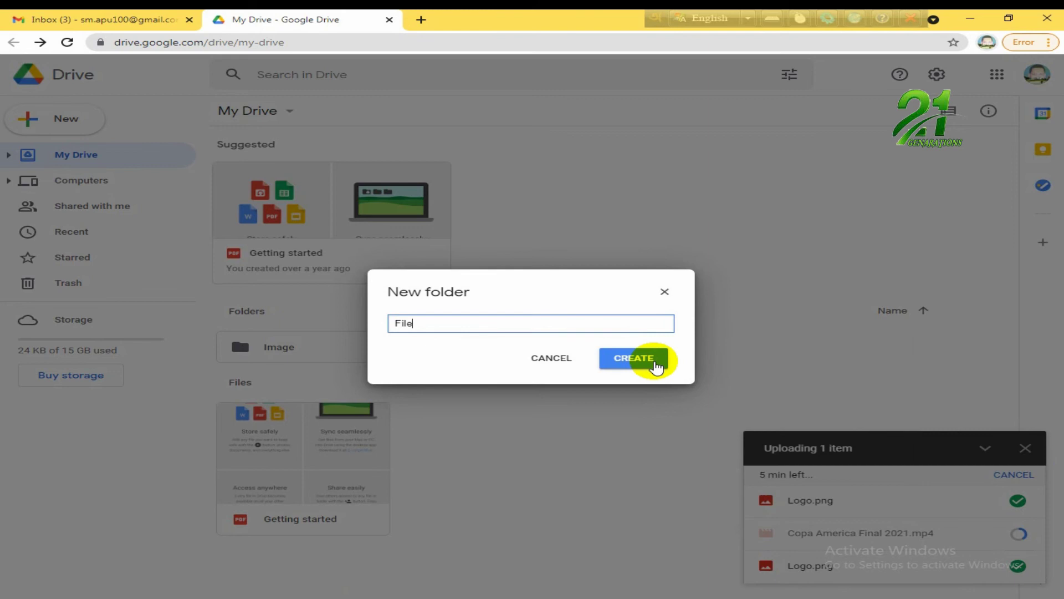
click(656, 364)
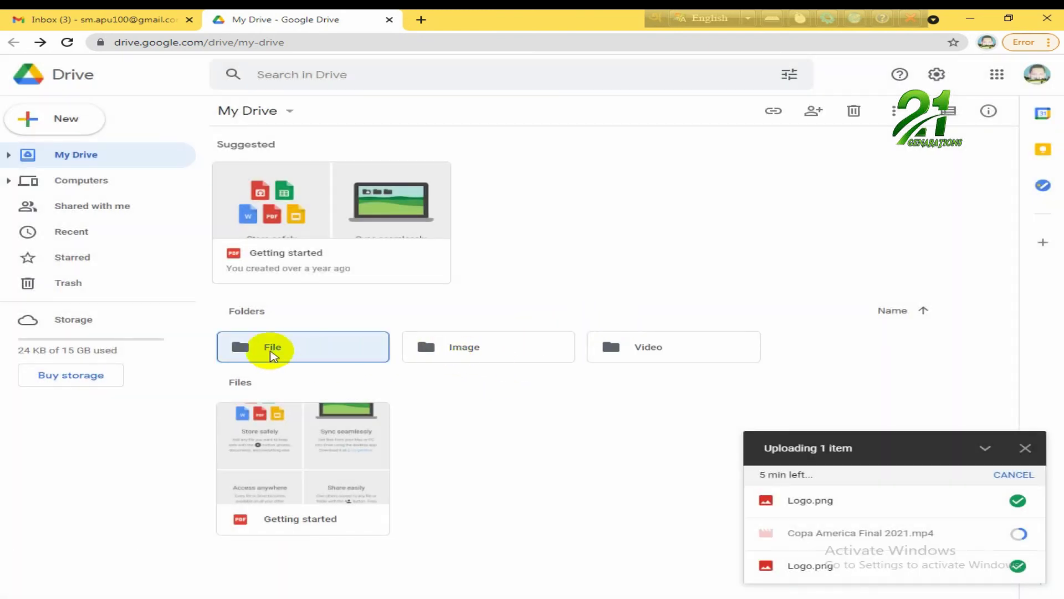
Step: Open the File folder and bring up the Upload files picker
double_click(288, 358)
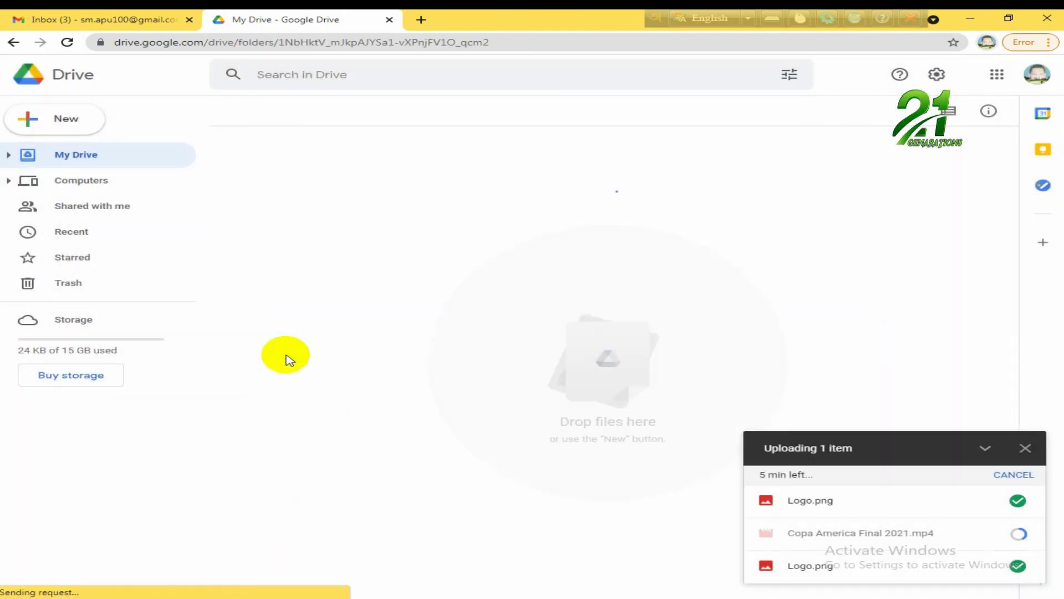
right_click(299, 321)
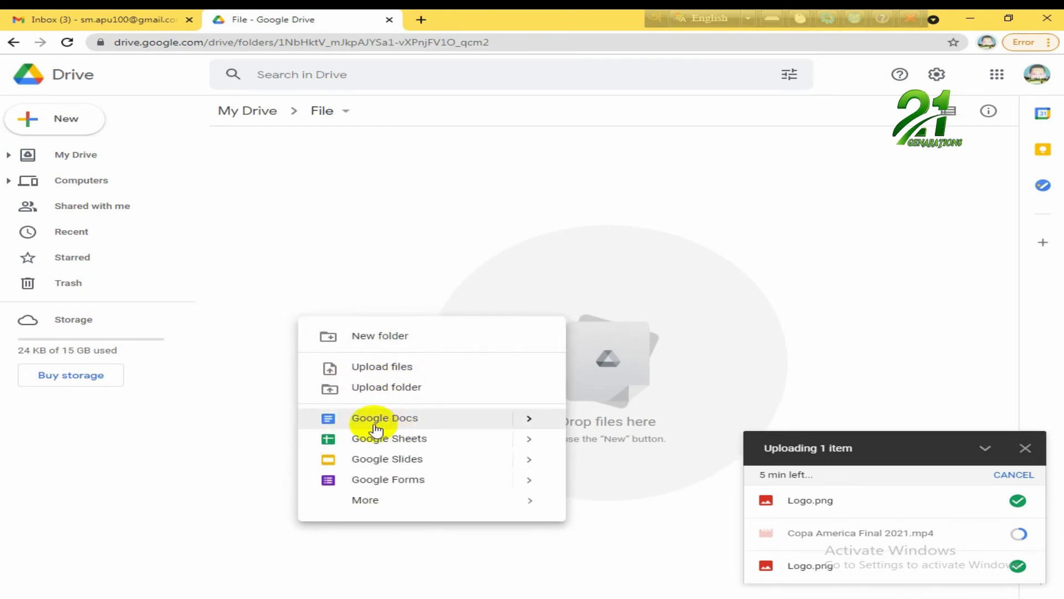
click(390, 371)
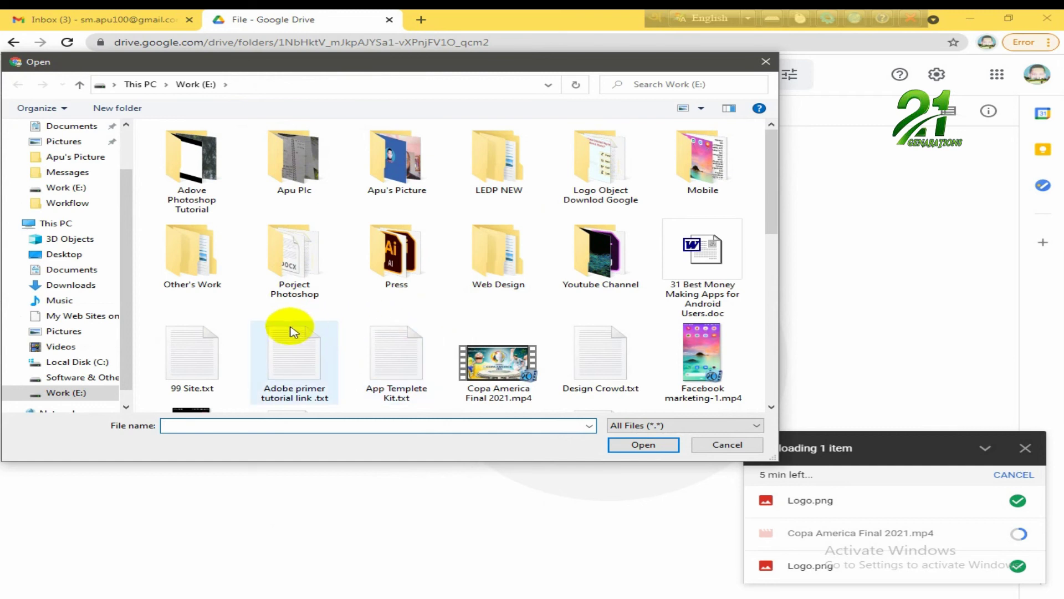
Step: Upload Class-1.doc from Work (E:) > Other's Work > Ashraful Model School > 20 > Half Yearly-20 > 1-5
double_click(208, 261)
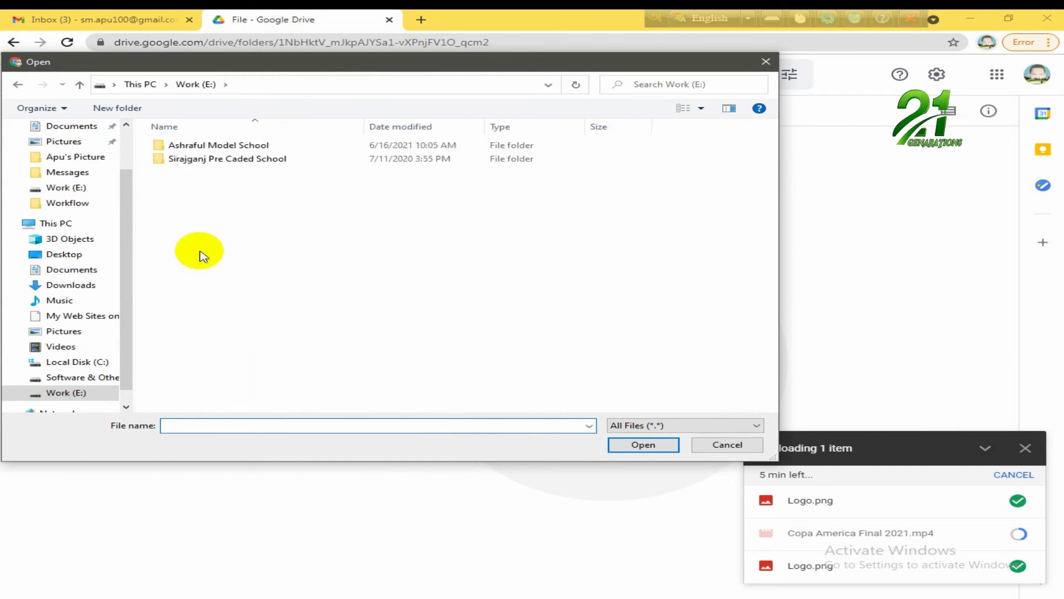
double_click(219, 145)
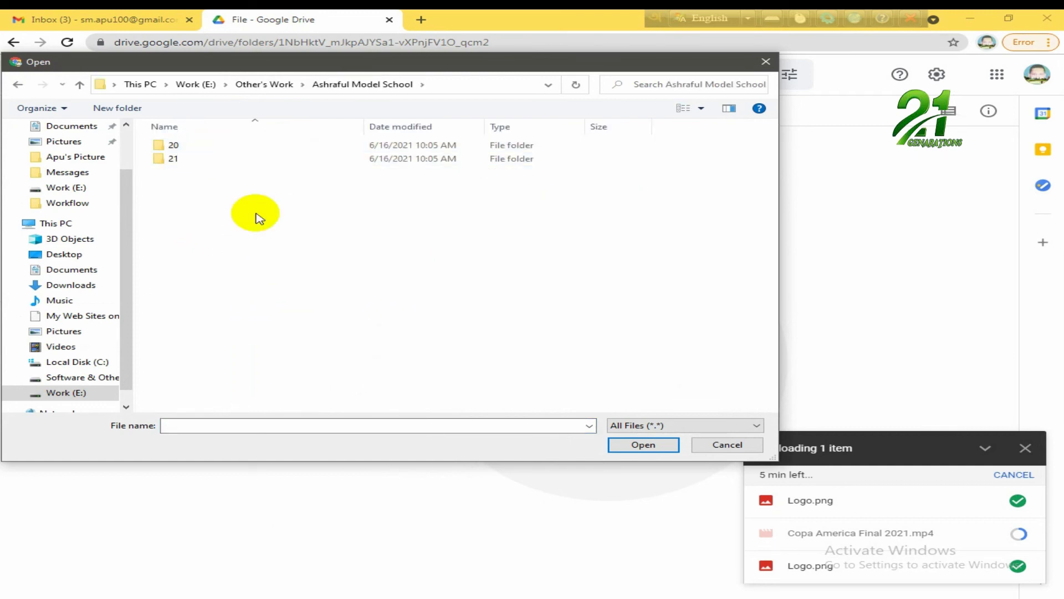
double_click(178, 158)
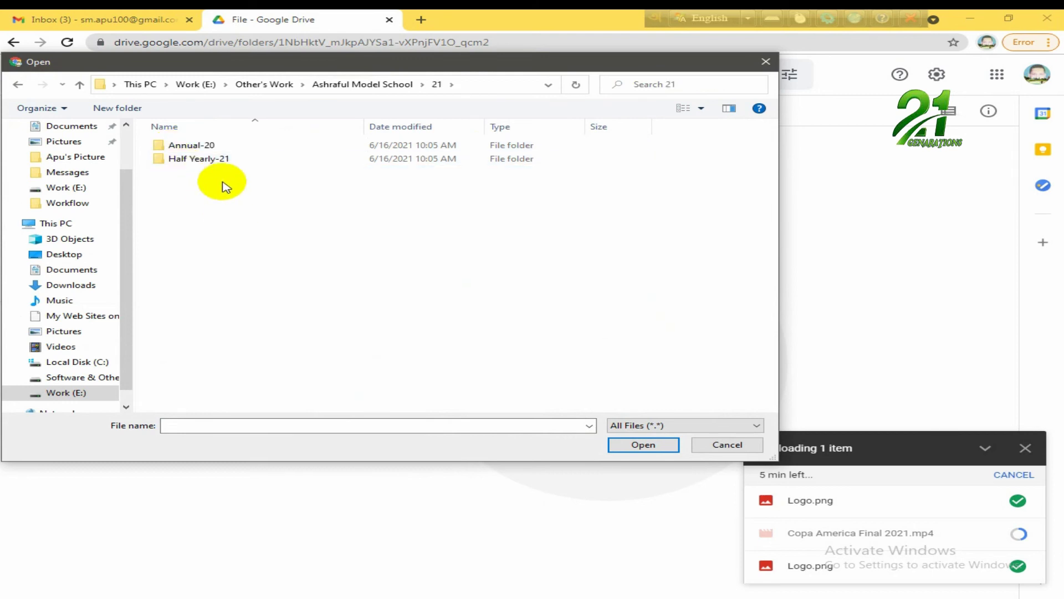
click(79, 85)
double_click(176, 146)
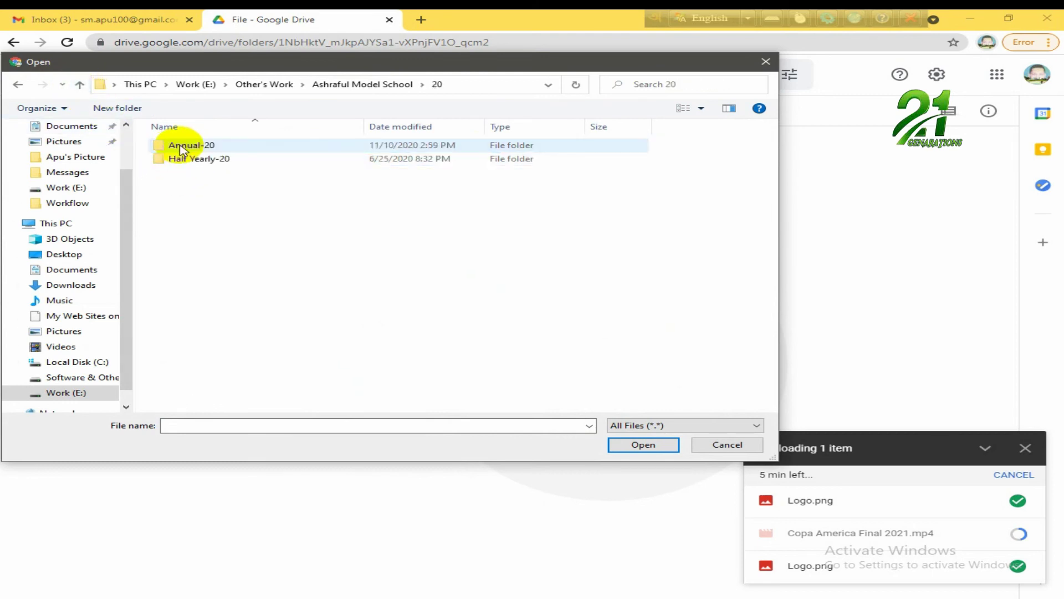
click(205, 160)
double_click(205, 159)
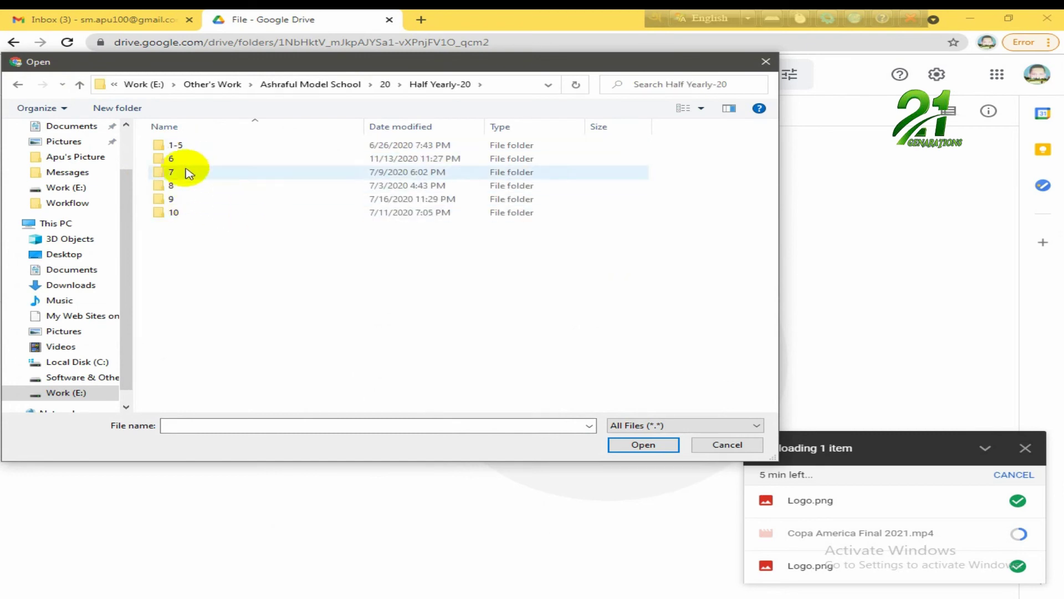
double_click(178, 144)
click(209, 145)
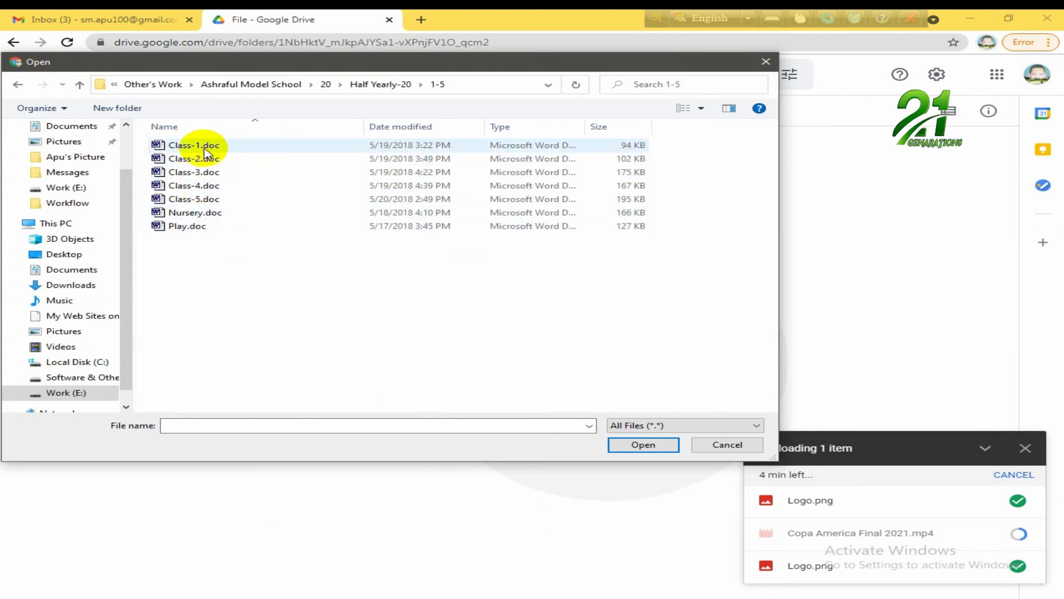
double_click(197, 149)
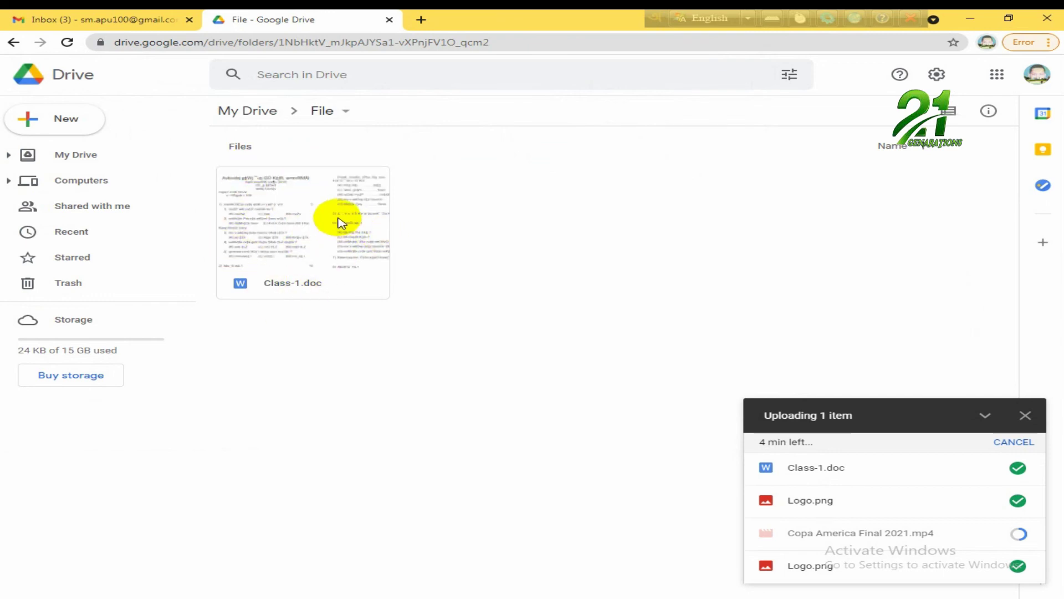
Step: Check the finished video in the Video folder, return to My Drive, and close the uploads panel
click(14, 43)
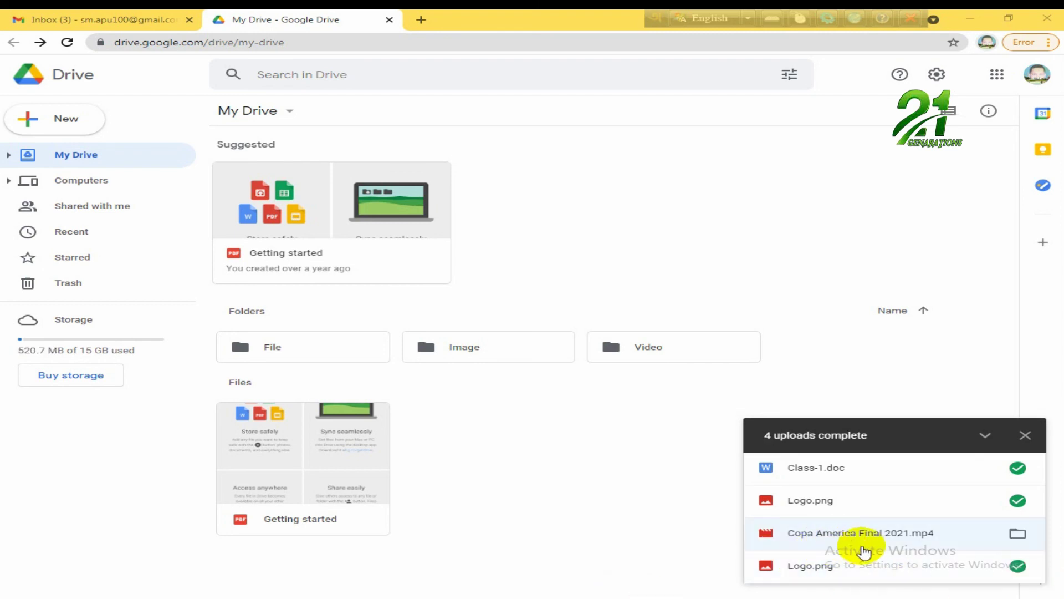
double_click(630, 350)
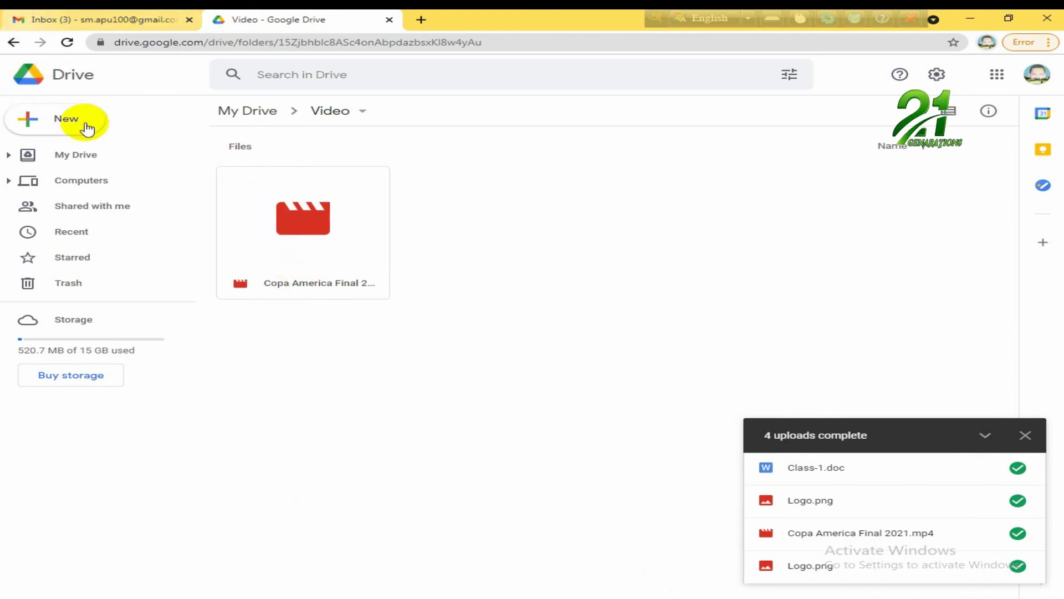
click(13, 42)
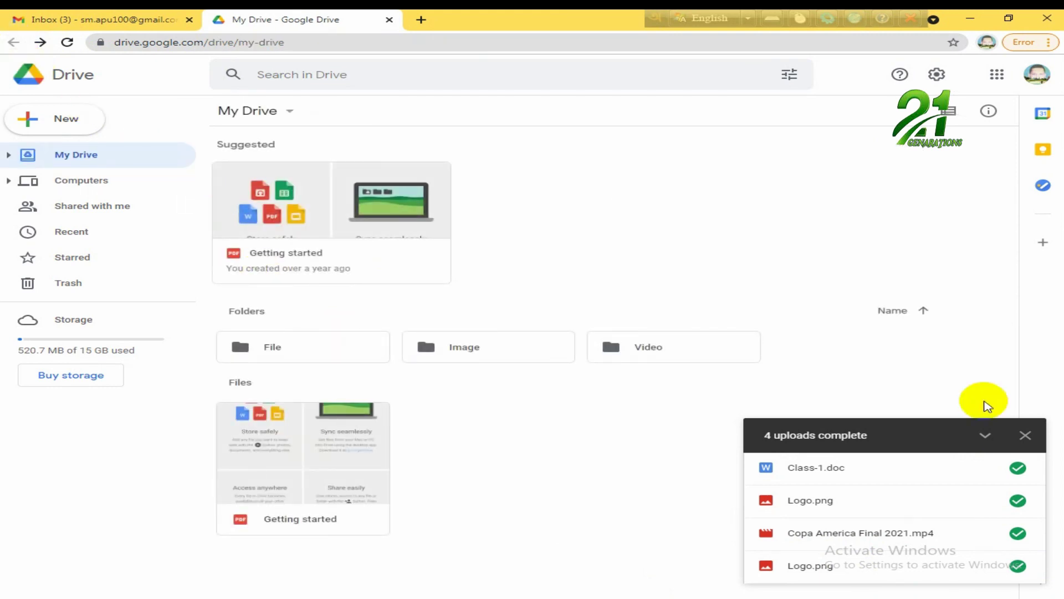
click(1025, 434)
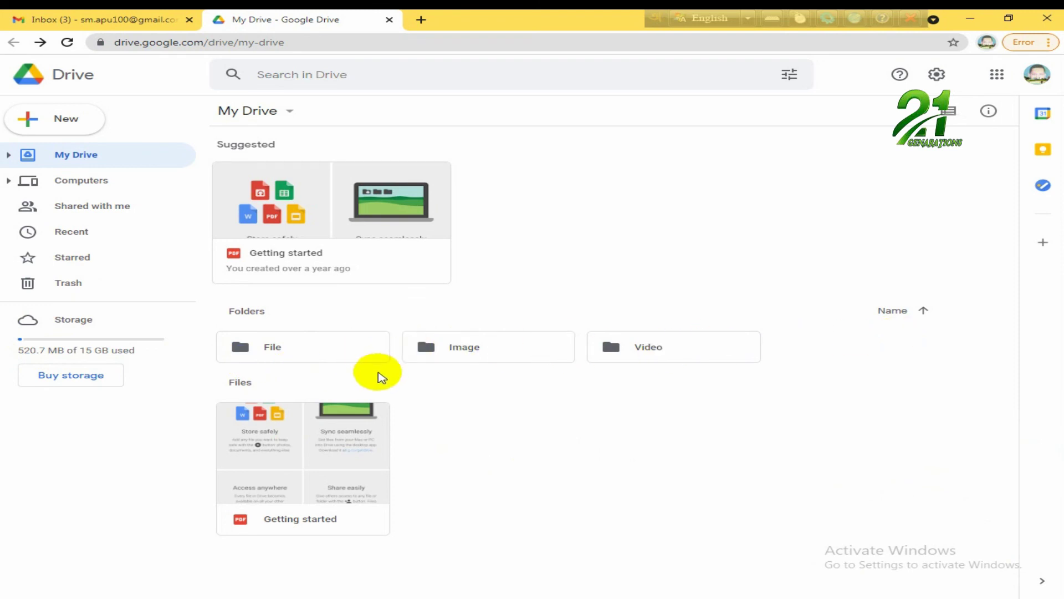
Step: Download Logo.png from the Image folder, open it from the download shelf, then close the shelf
double_click(476, 352)
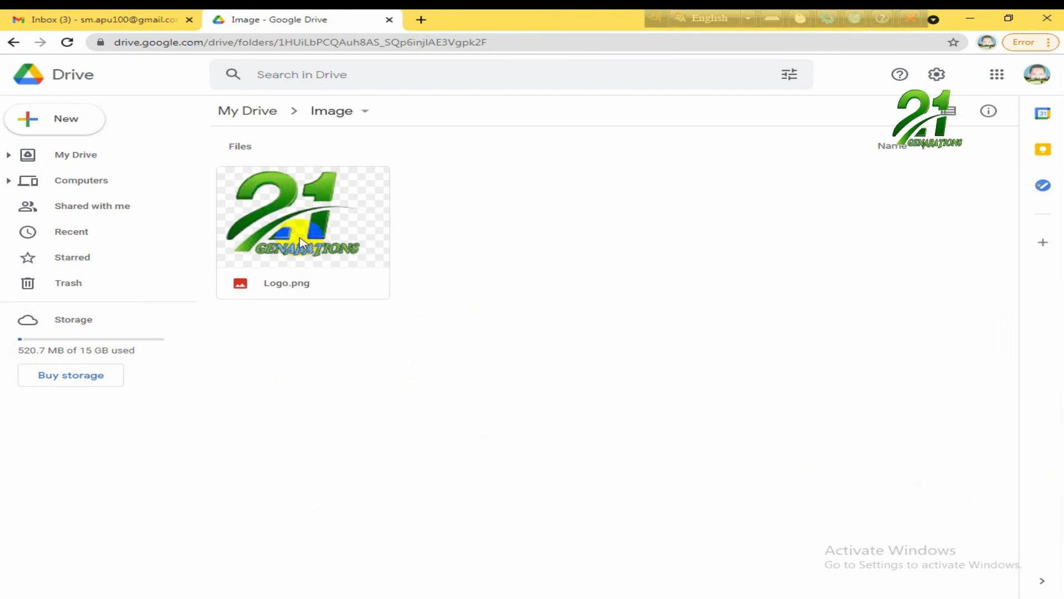
right_click(279, 219)
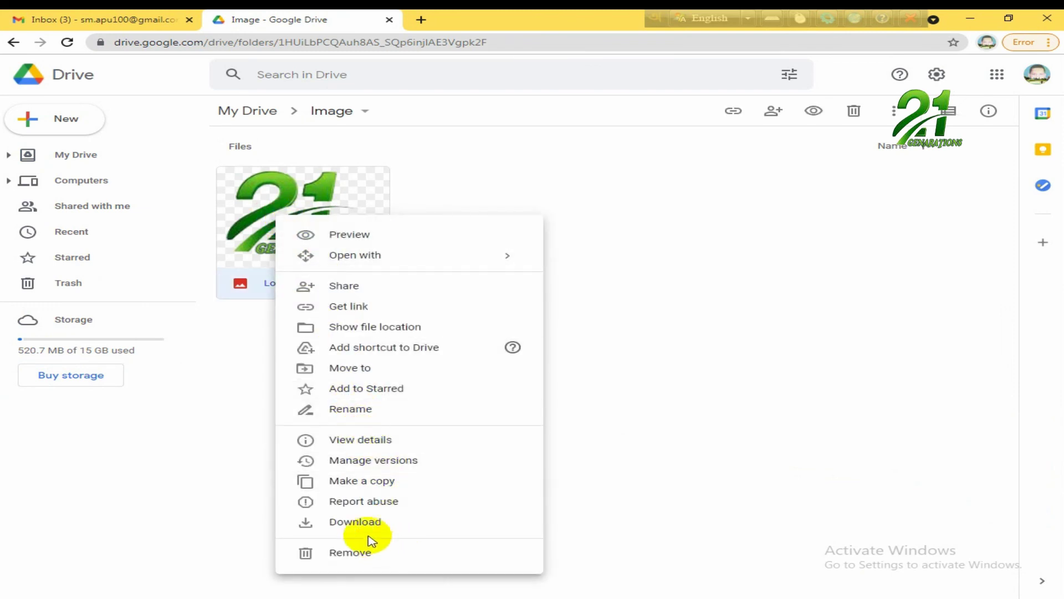
click(359, 530)
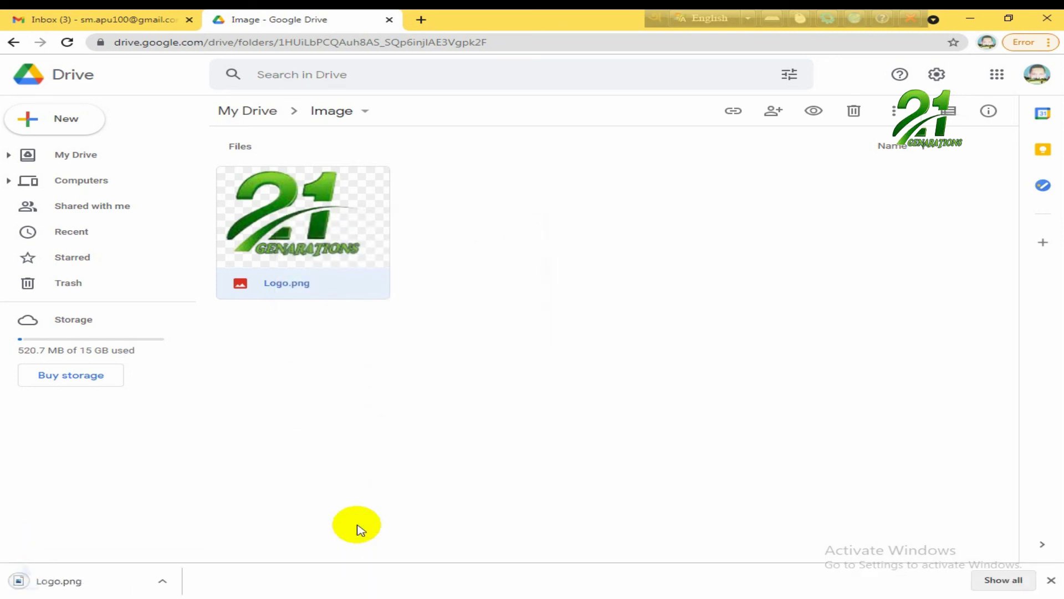
click(31, 591)
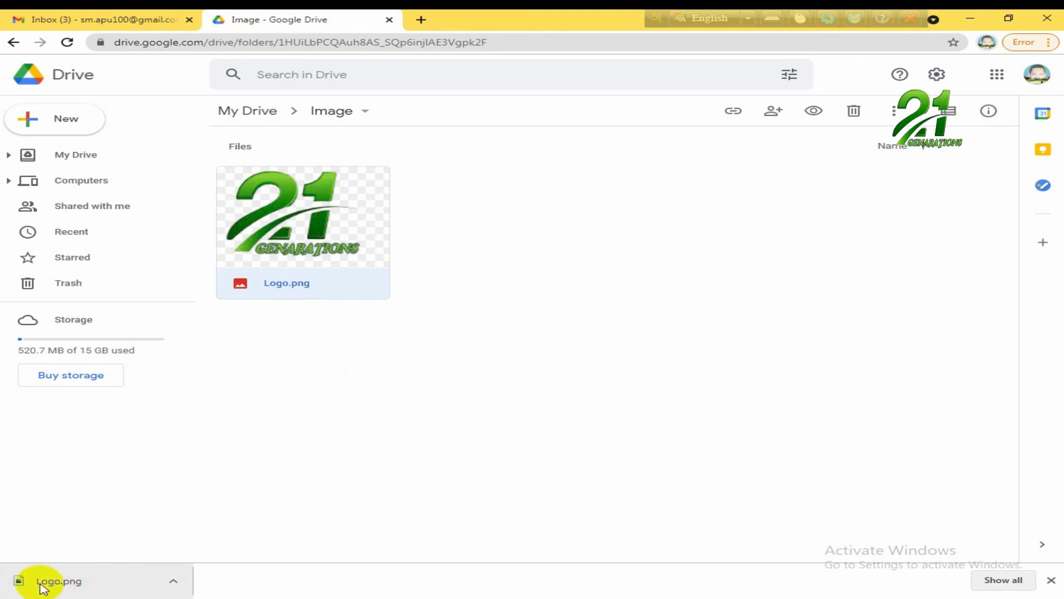
click(1051, 580)
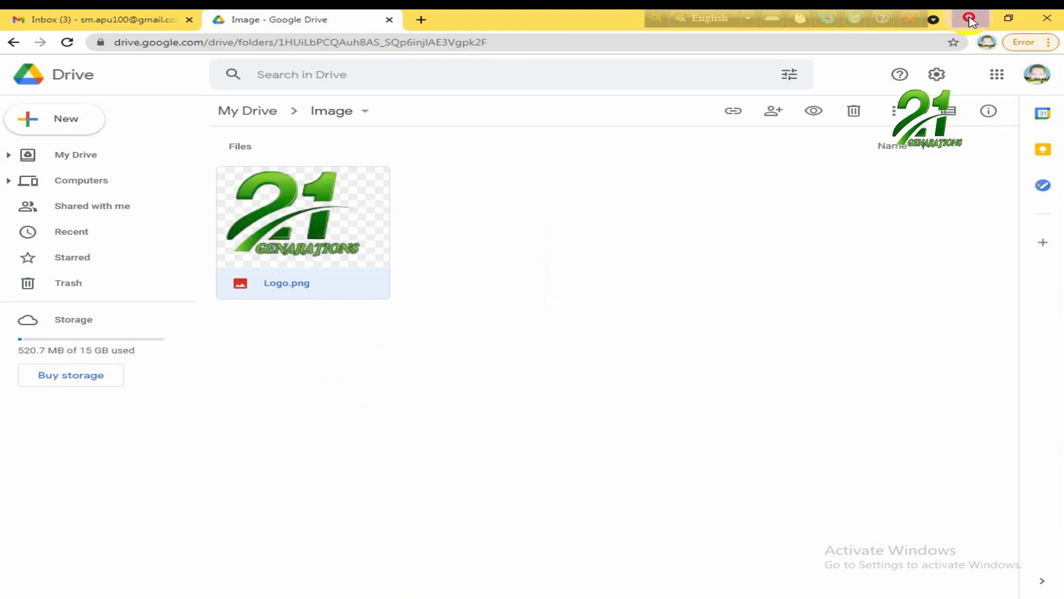
Step: Preview the downloaded Logo.png from This PC > Downloads, then switch back to Chrome
click(970, 18)
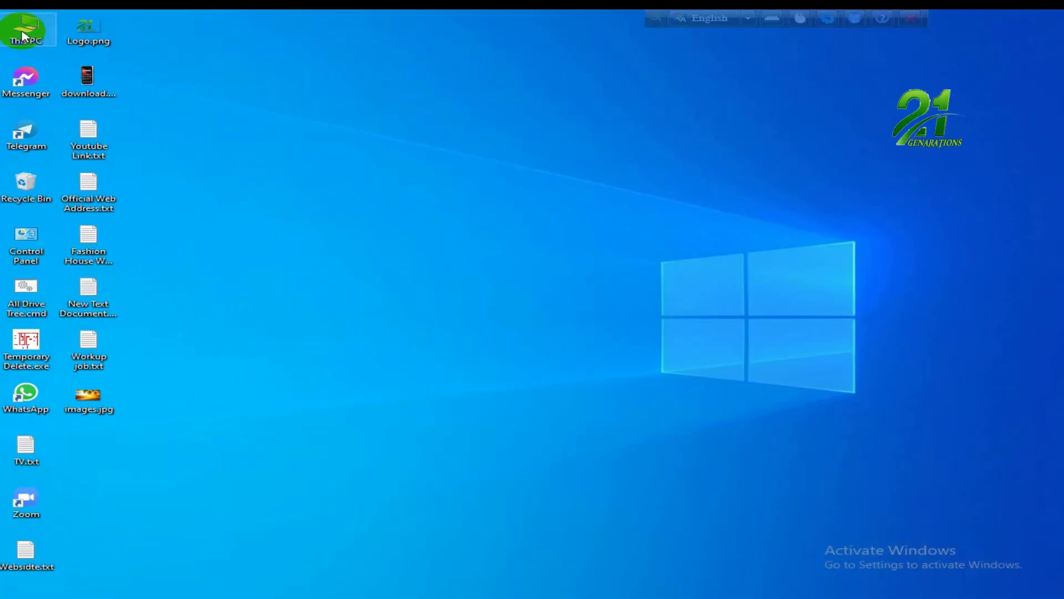
double_click(22, 35)
click(61, 114)
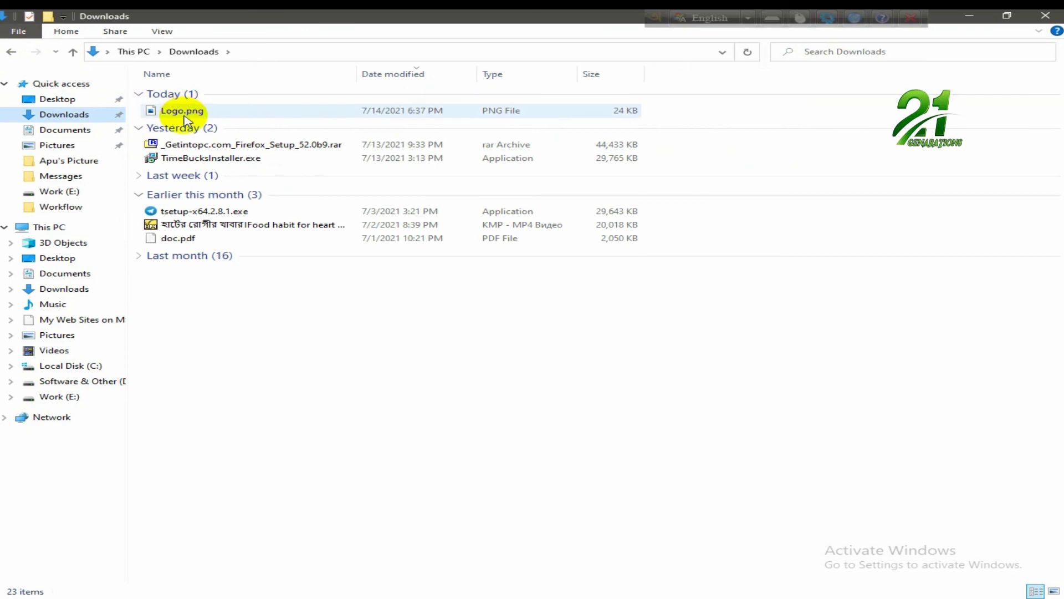
click(180, 116)
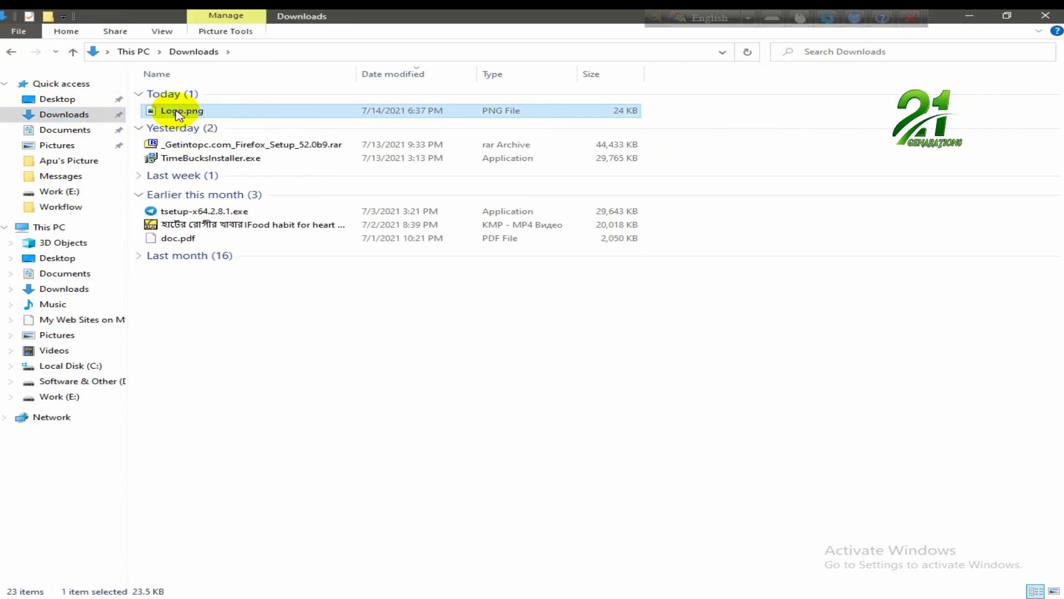
double_click(179, 113)
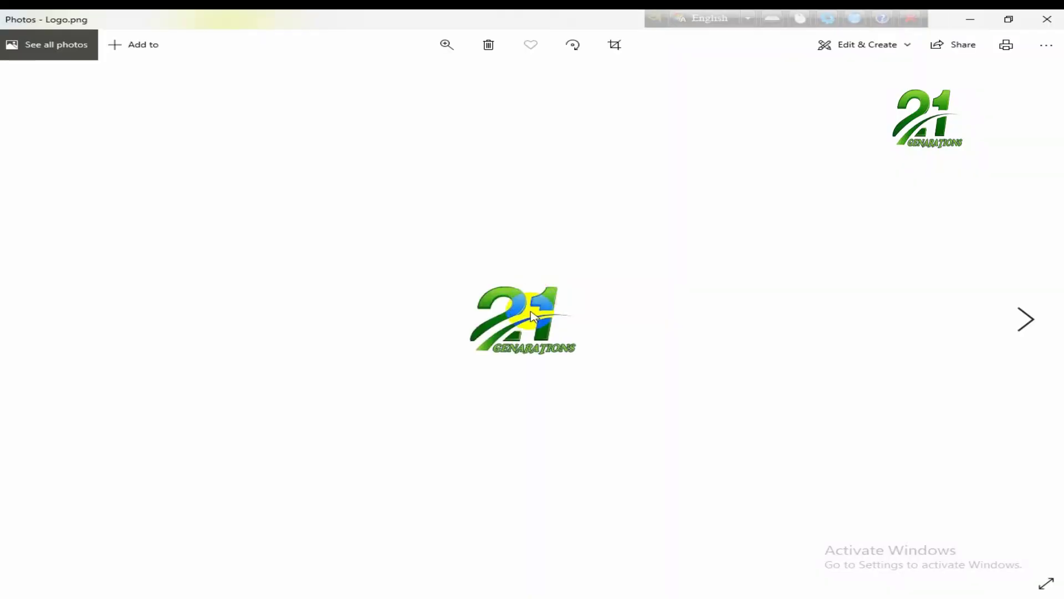
click(1053, 22)
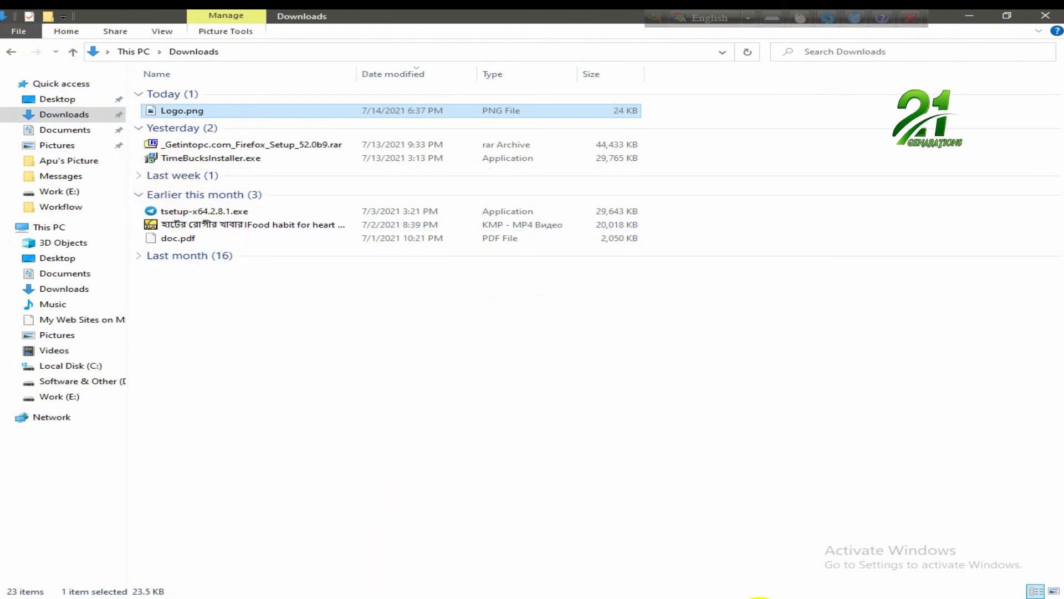
mouse_move(763, 598)
click(735, 536)
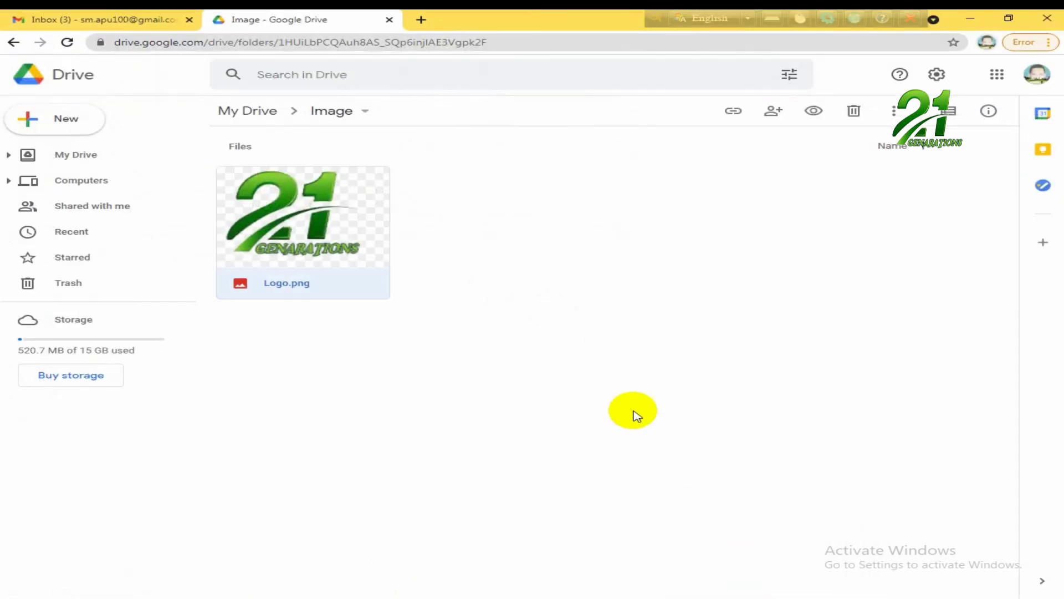
Step: Return to My Drive and close the Chrome window
click(13, 43)
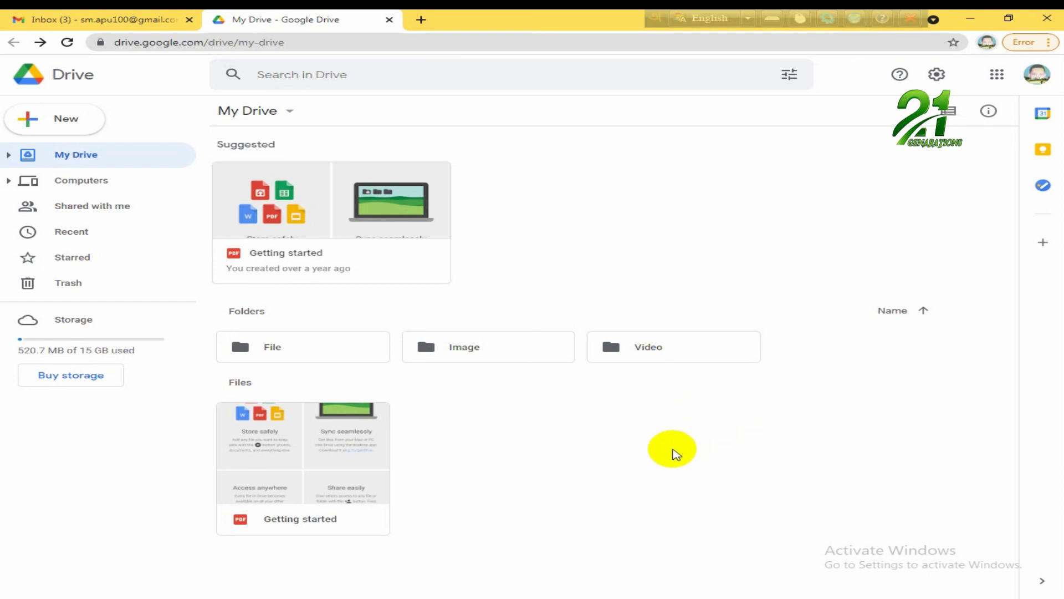
click(1056, 18)
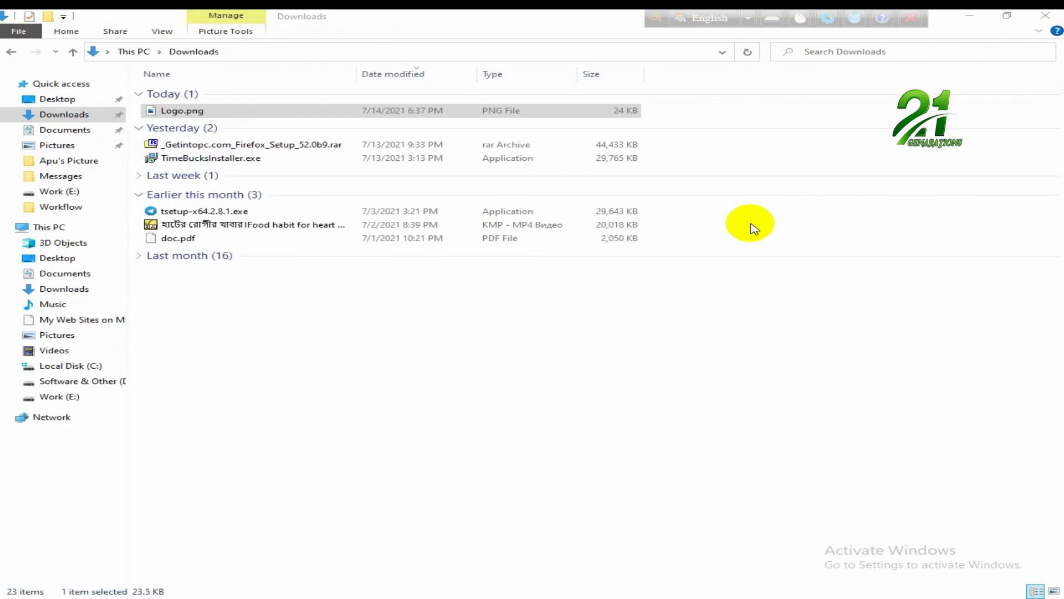
Step: Close the Downloads window and refresh the desktop twice
click(1054, 25)
right_click(415, 247)
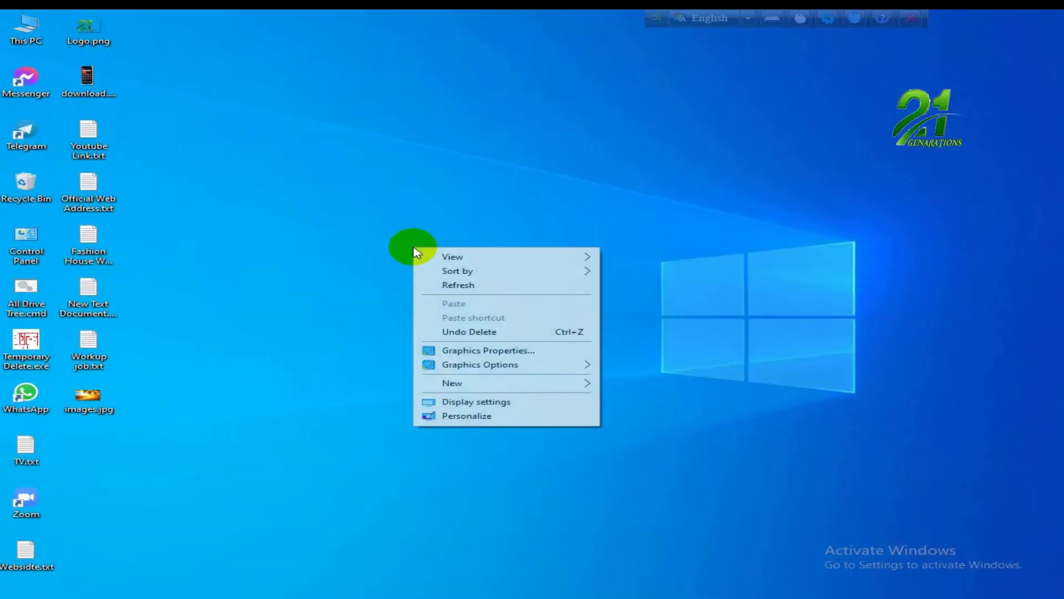
click(472, 283)
right_click(474, 286)
click(527, 326)
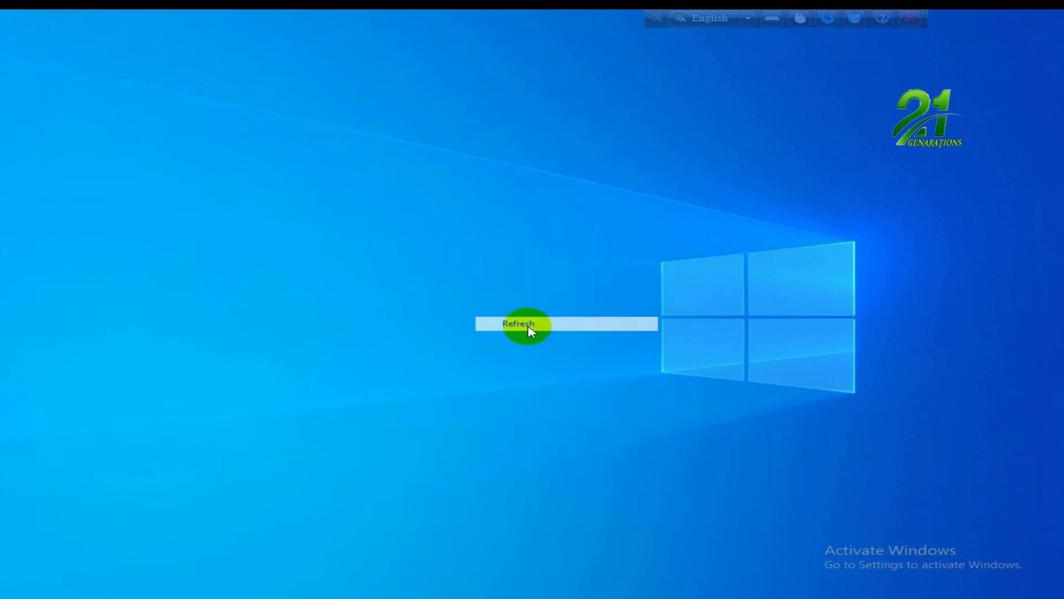